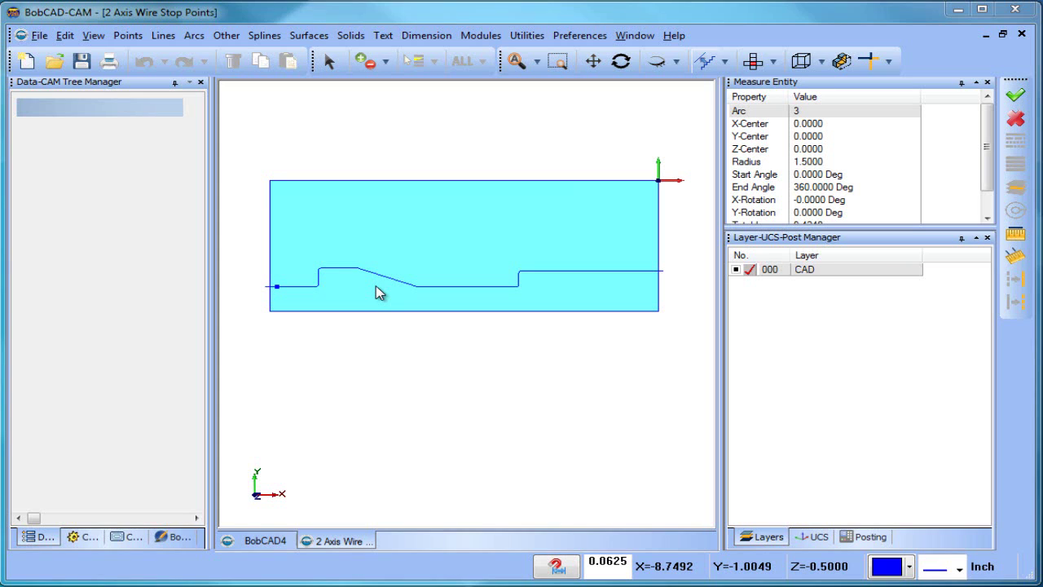
Show the CAM tree with the Wire EDM Job, Geometry, Stop Points and 2 Axis Skim Cut.
left_click(130, 537)
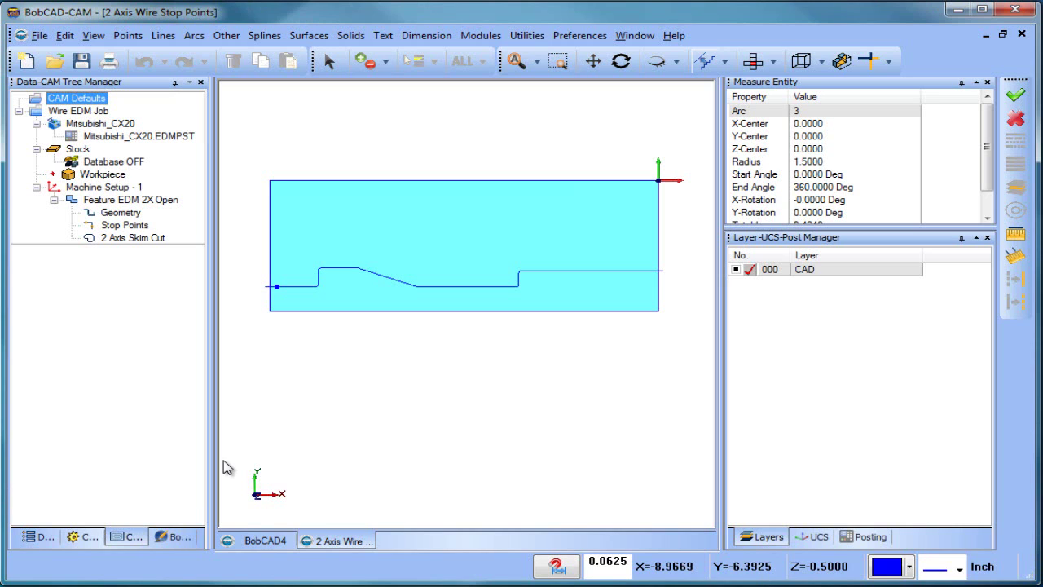
Post the Wire EDM Job and review the NC code, including the M78 and M0(CUT-WIRE) lines.
right_click(76, 109)
left_click(116, 161)
scroll(904, 367, "down", 5)
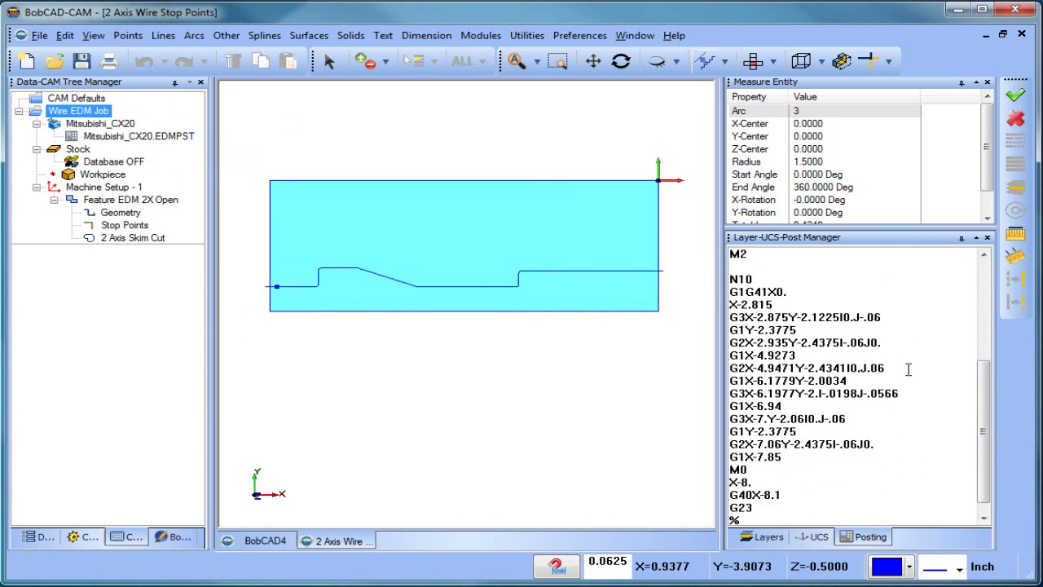
scroll(908, 370, "down", 1)
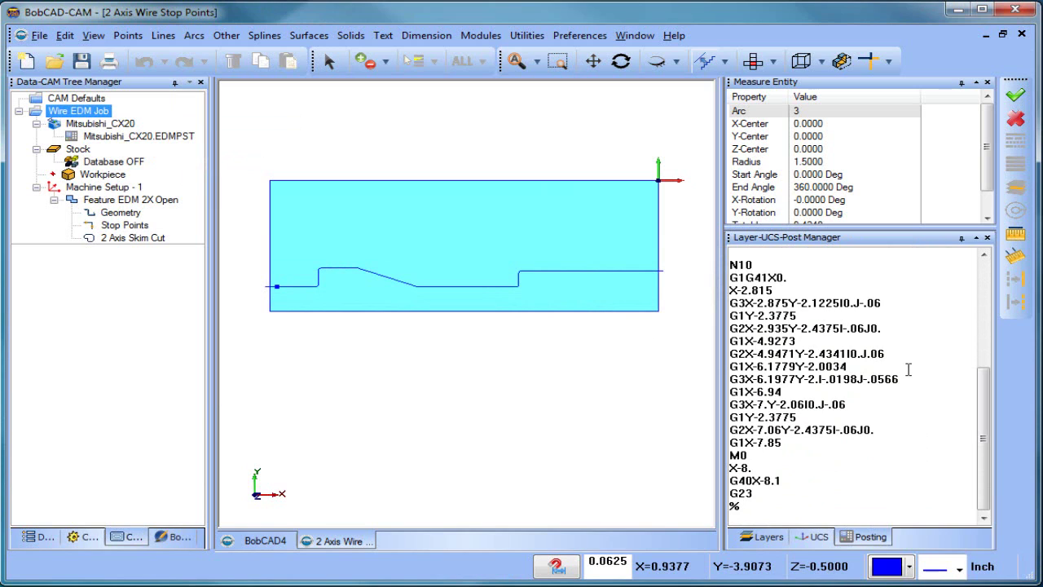
scroll(908, 370, "up", 4)
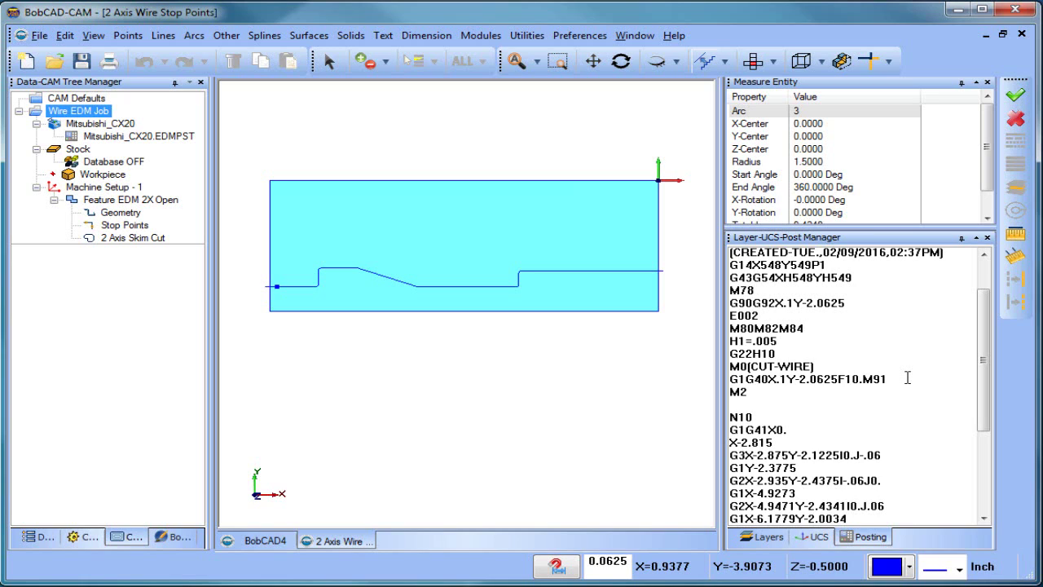
Edit the assigned post processor and locate Mitsubishi_CX20.EDMPST in the file browser.
right_click(158, 137)
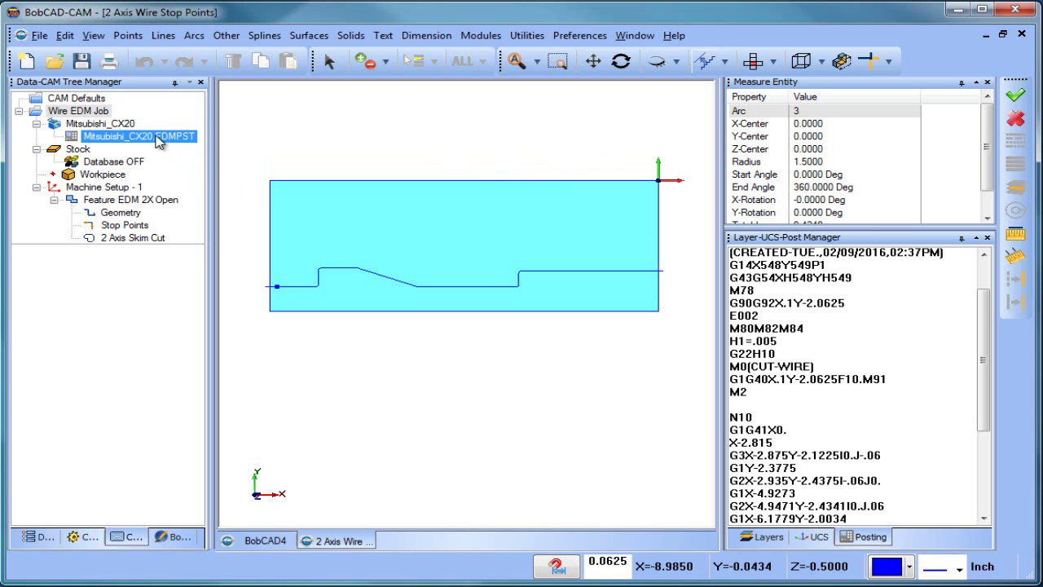
left_click(193, 146)
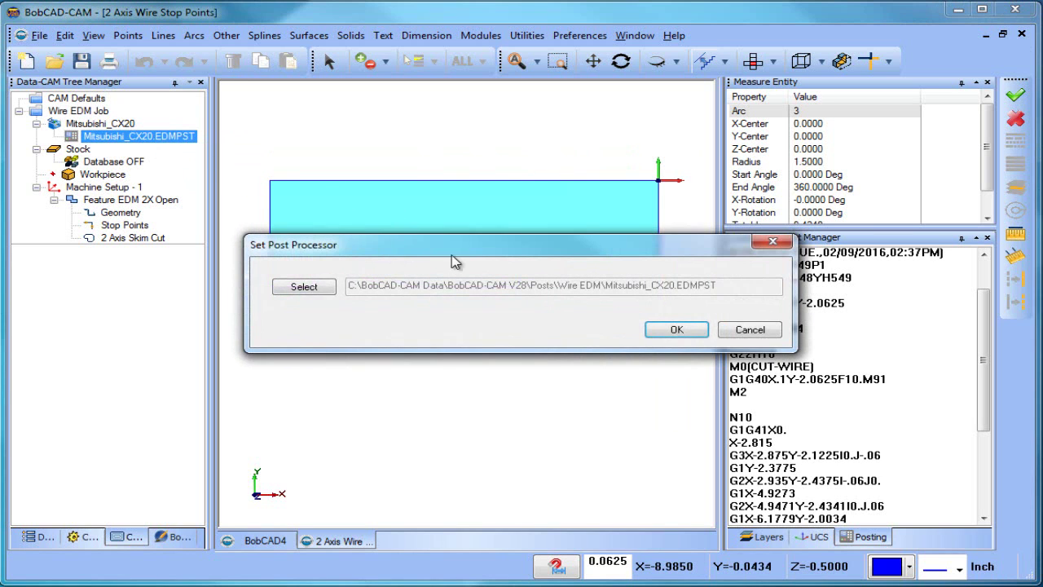
left_click(314, 290)
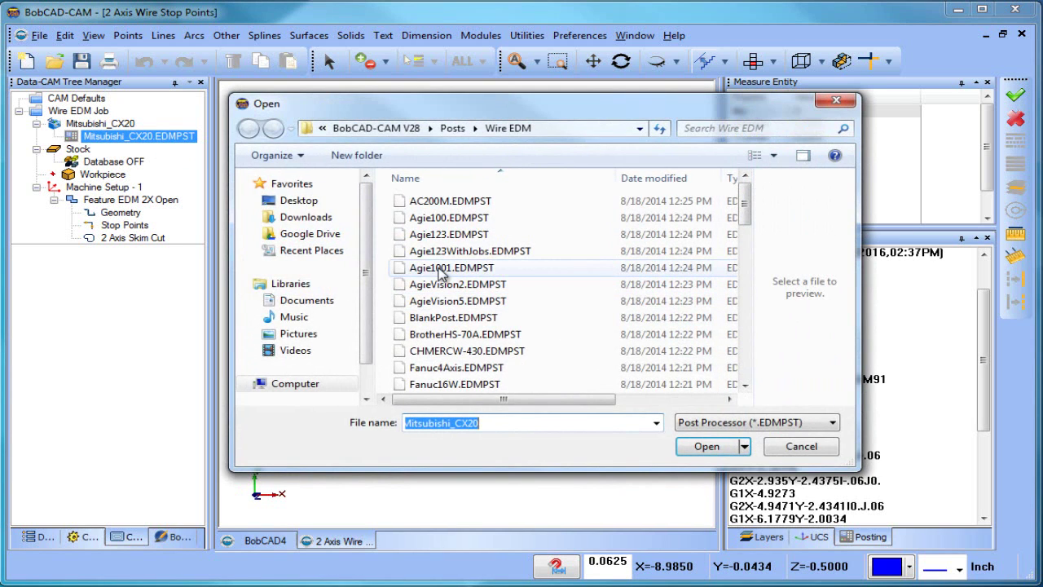
type("m")
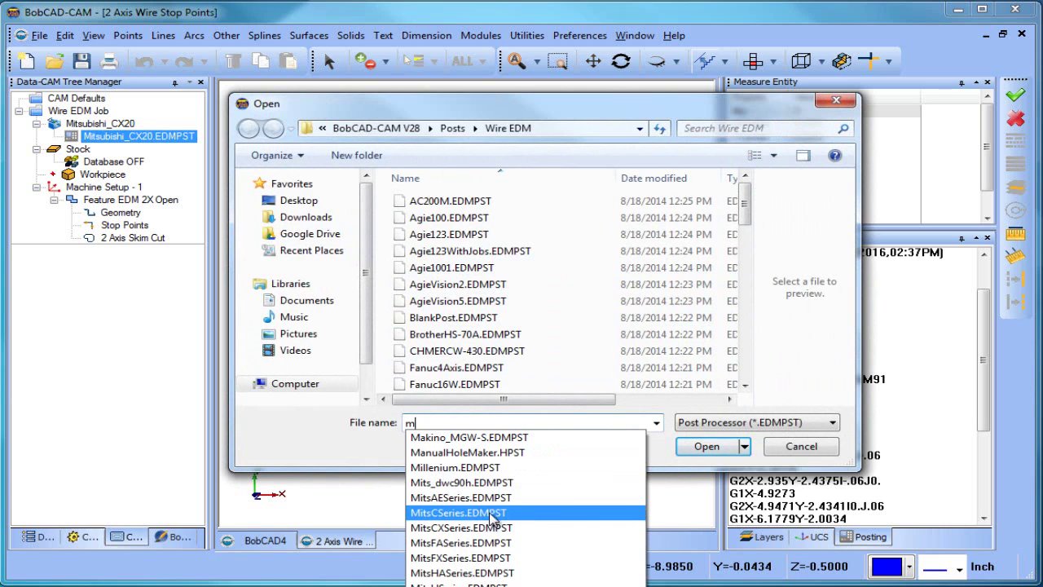
left_click(487, 285)
scroll(488, 287, "down", 10)
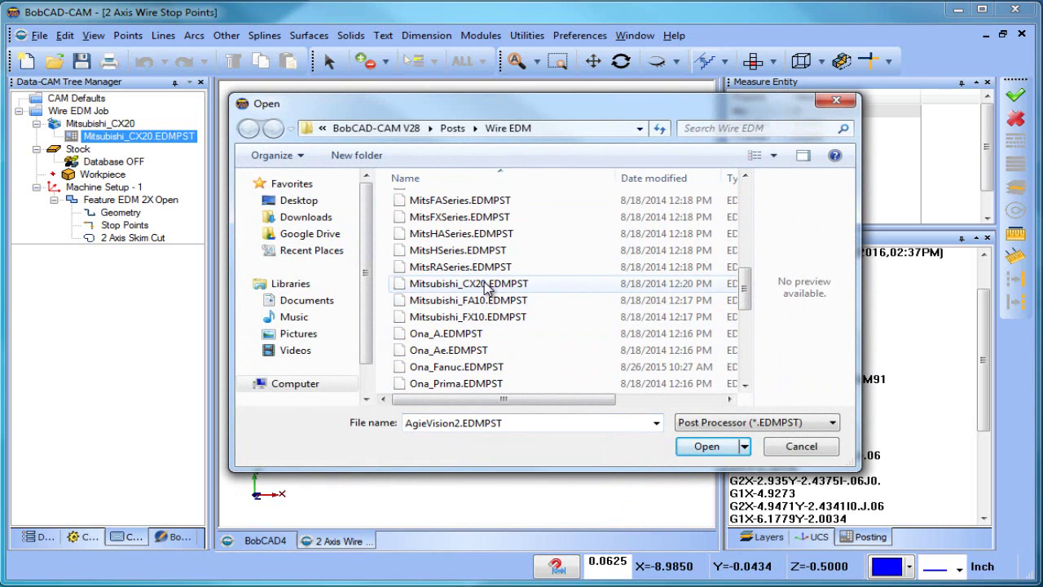
left_click(486, 286)
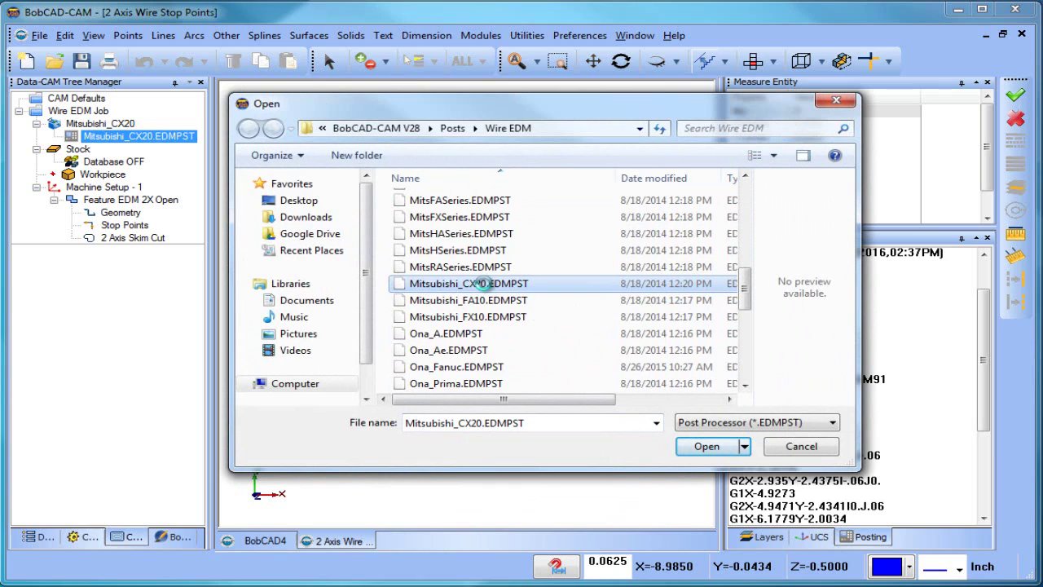
Open Mitsubishi_CX20.EDMPST with Notepad and close the file browser.
right_click(486, 286)
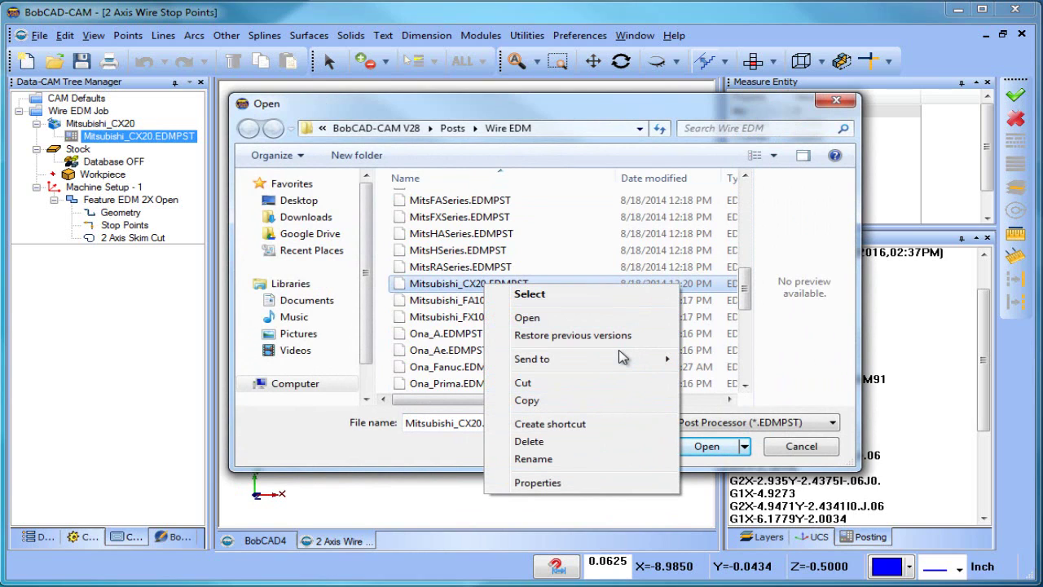
left_click(527, 318)
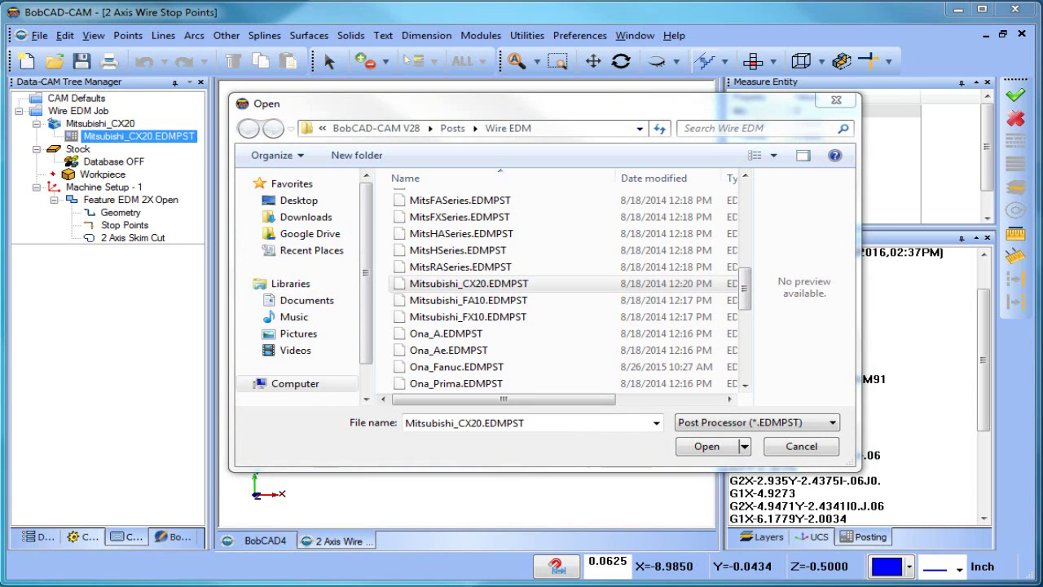
left_click(391, 324)
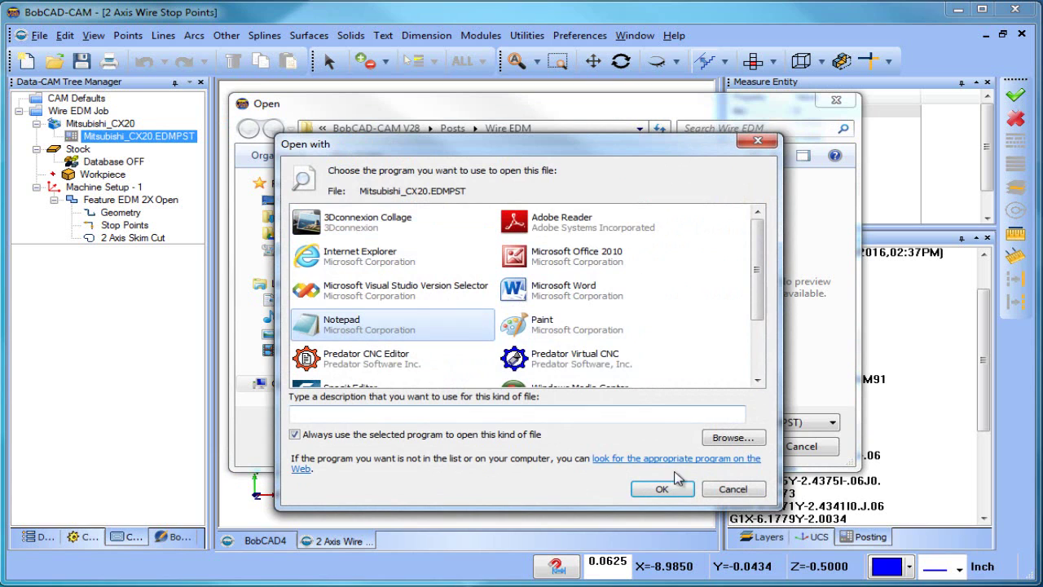
left_click(663, 489)
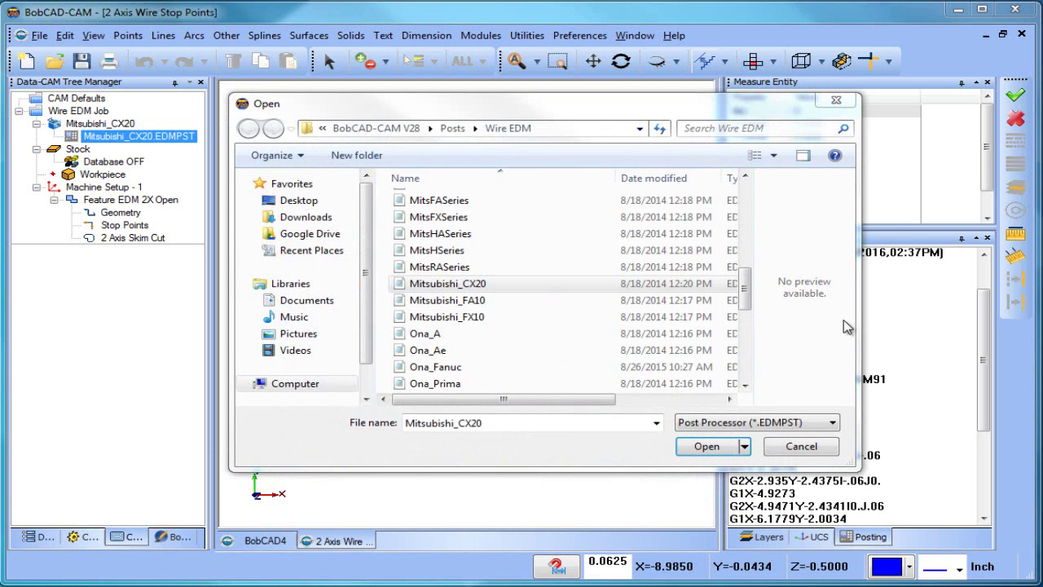
left_click(806, 449)
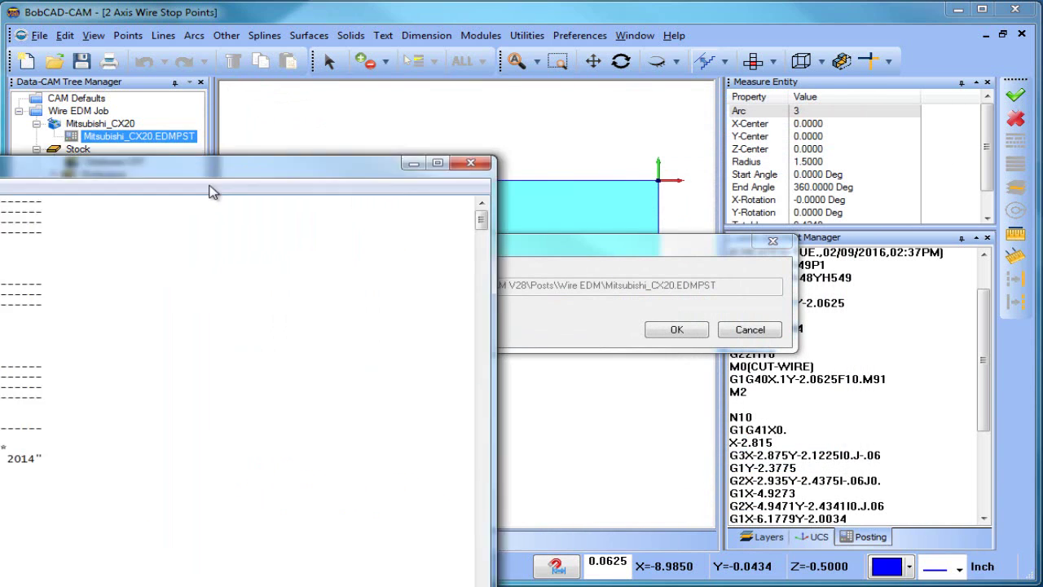
Place Notepad beside the model and review the L label and MITSUBISHI-DWC90H1 comment lines.
left_click(748, 331)
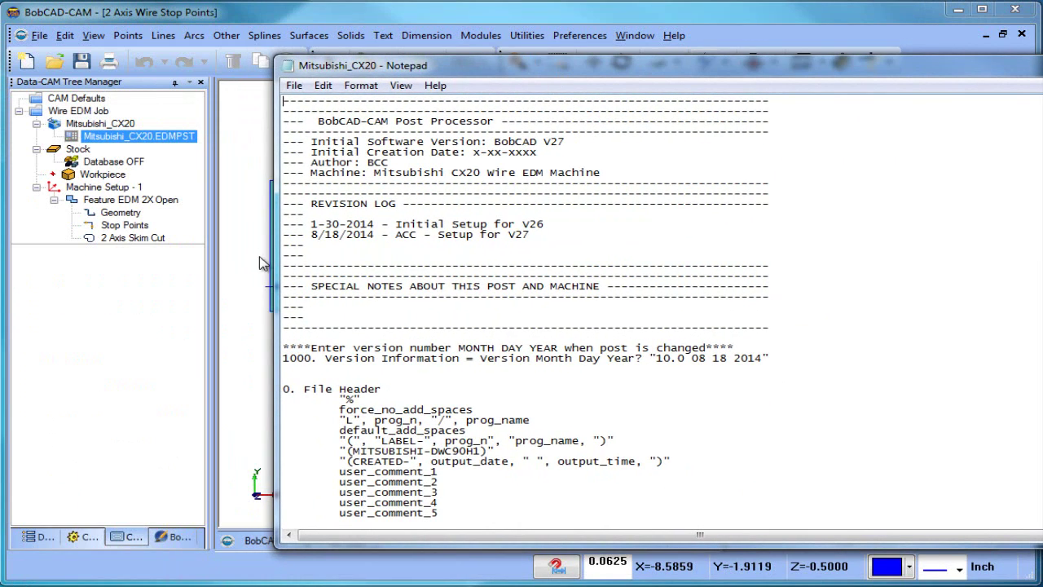
left_click_drag(275, 242, 609, 243)
left_click_drag(847, 65, 801, 23)
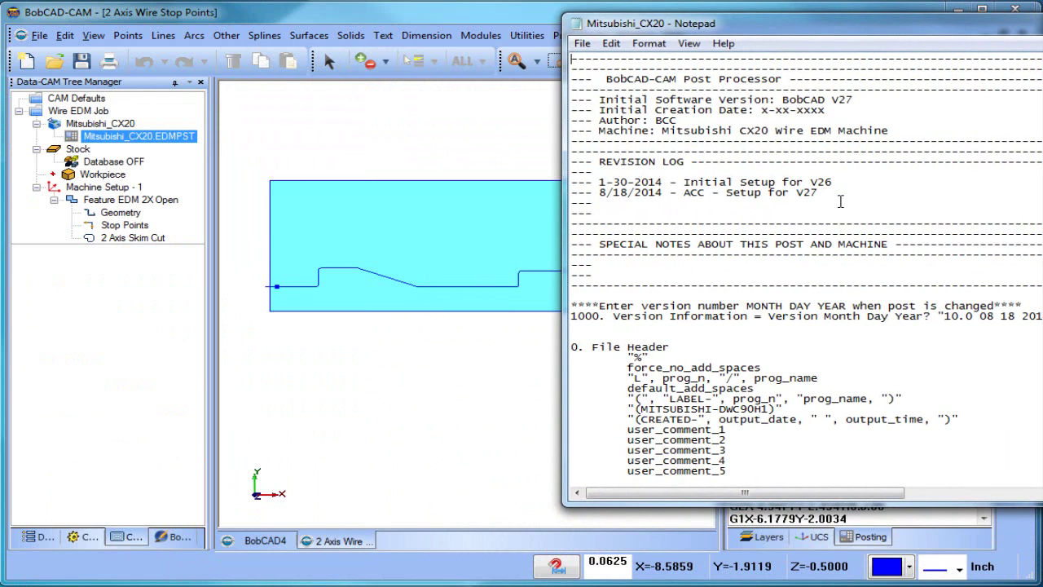
scroll(840, 212, "down", 5)
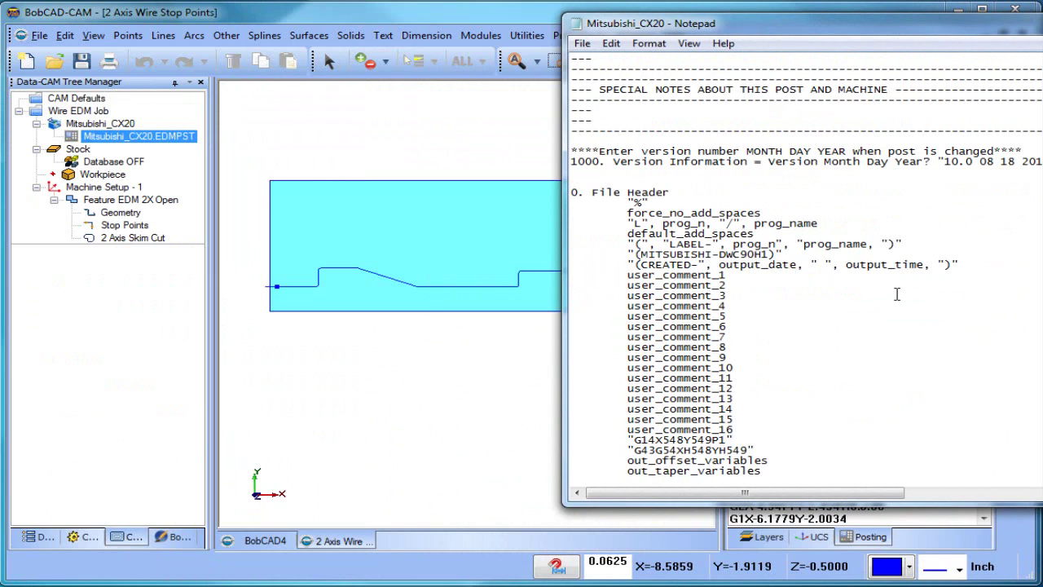
left_click_drag(628, 223, 649, 223)
left_click(821, 326)
left_click_drag(807, 252, 585, 252)
left_click(861, 310)
Review the G14X548Y549P1, G43G54XH548YH549, out_offset_variables and submerged lines in the post.
scroll(864, 344, "down", 1)
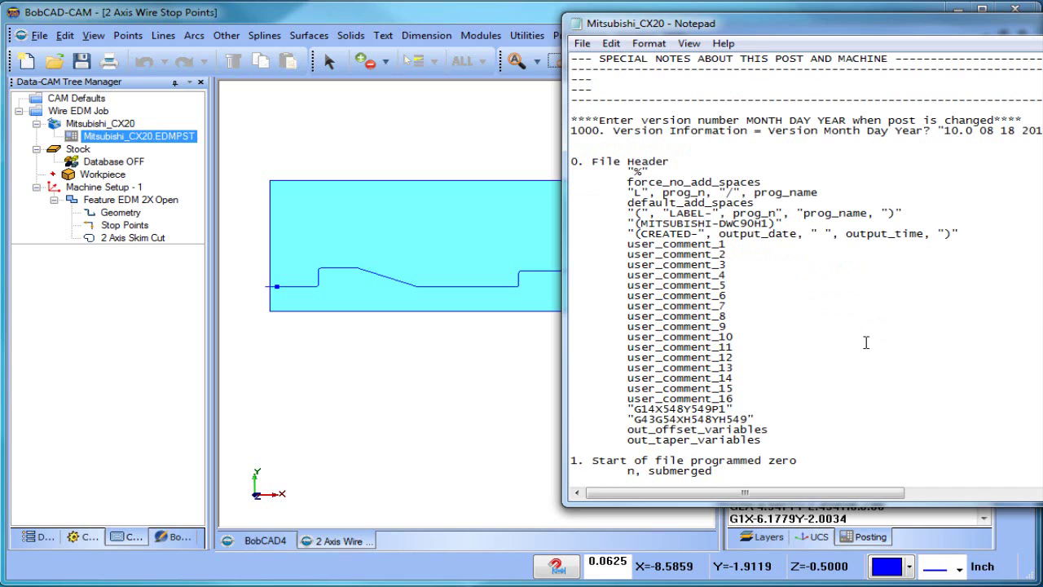
scroll(870, 342, "down", 3)
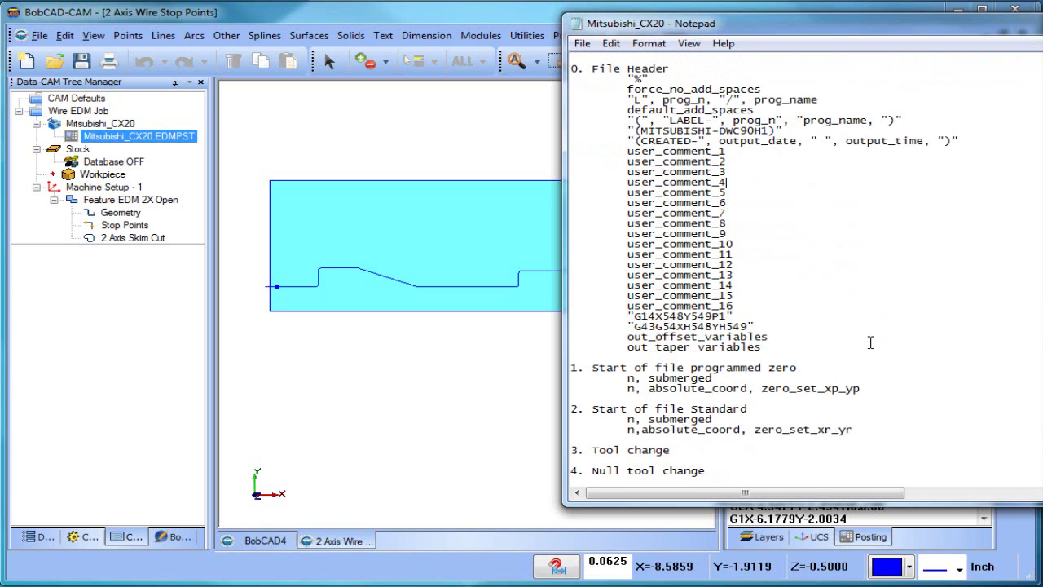
left_click_drag(628, 317, 756, 318)
left_click(806, 319)
left_click_drag(627, 327, 834, 325)
left_click(836, 337)
scroll(822, 333, "down", 1)
left_click_drag(630, 308, 781, 304)
left_click(829, 320)
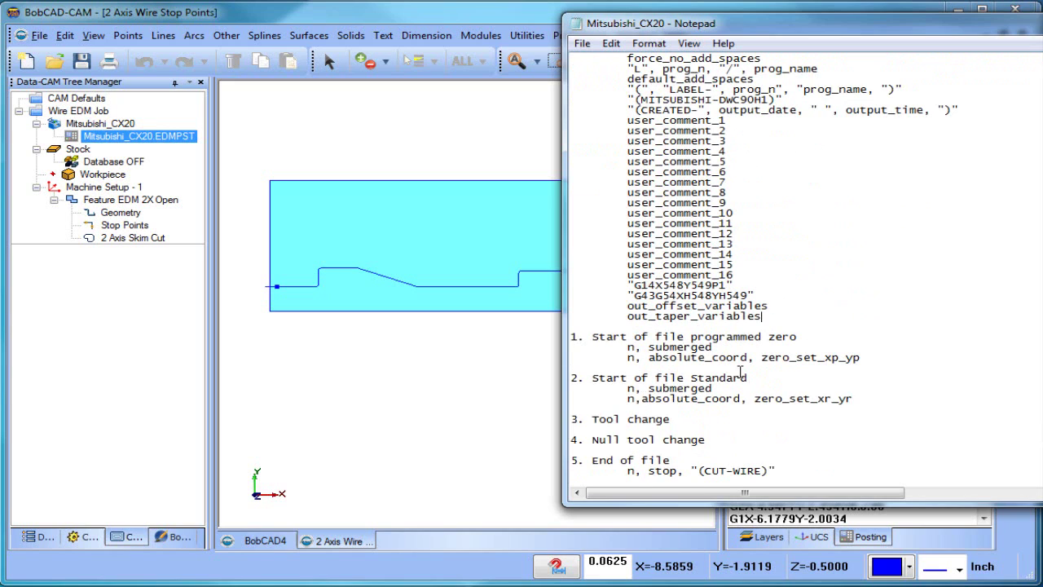
left_click_drag(649, 349, 714, 348)
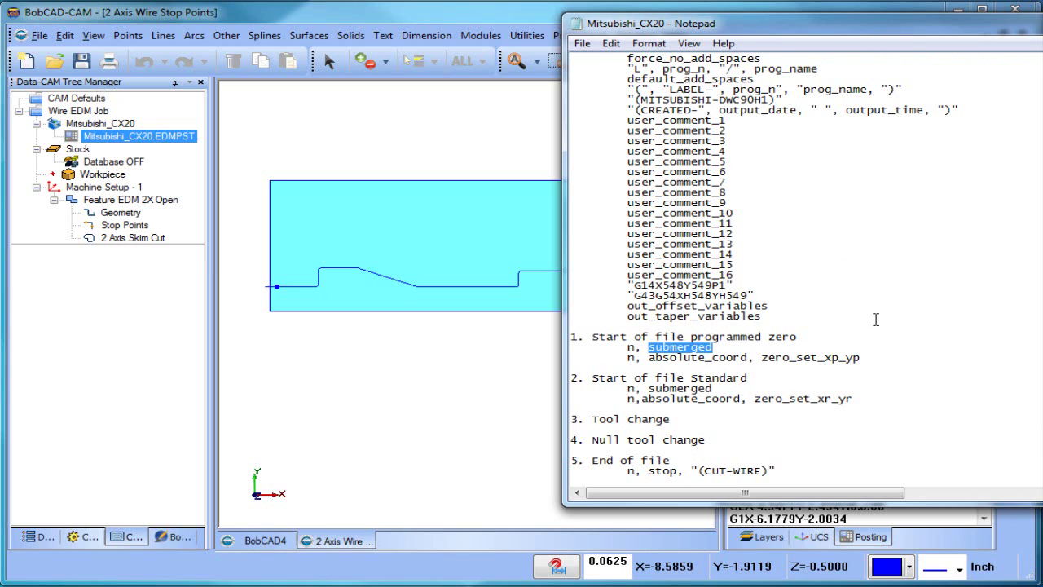
Scroll down through the post file to section 22, Set debug.
scroll(875, 318, "down", 2)
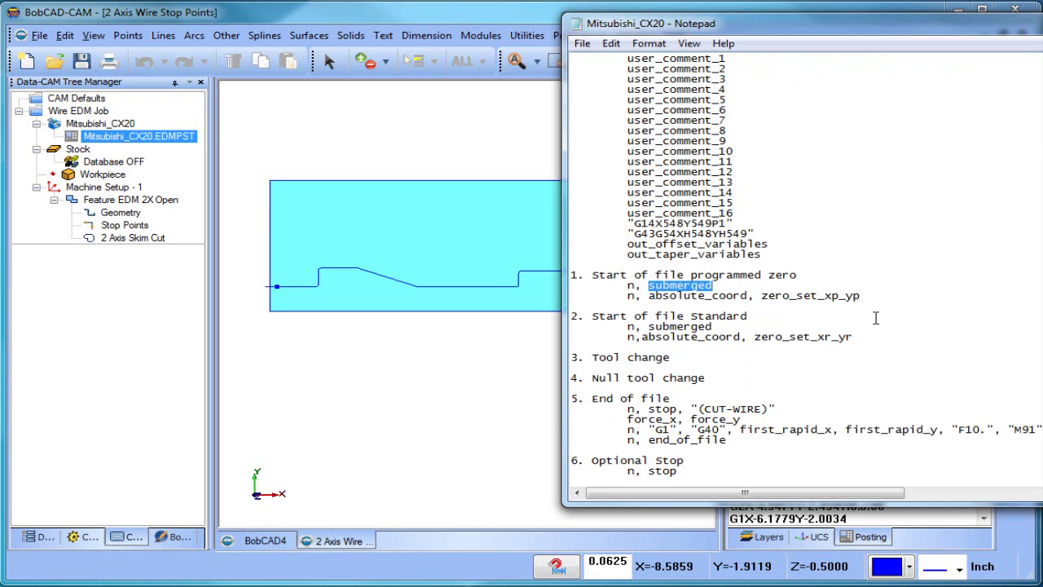
scroll(875, 318, "down", 8)
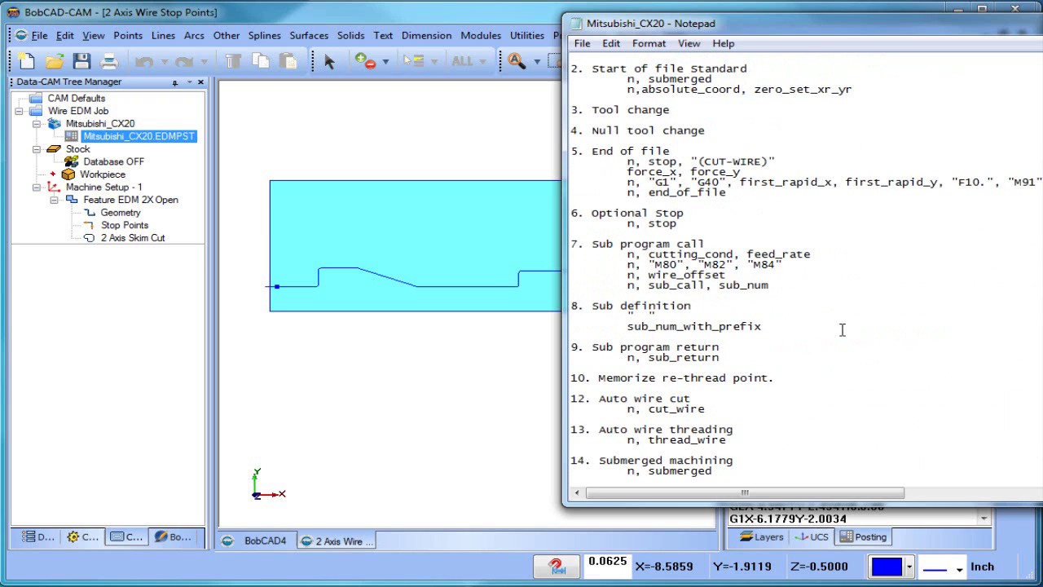
scroll(843, 329, "down", 11)
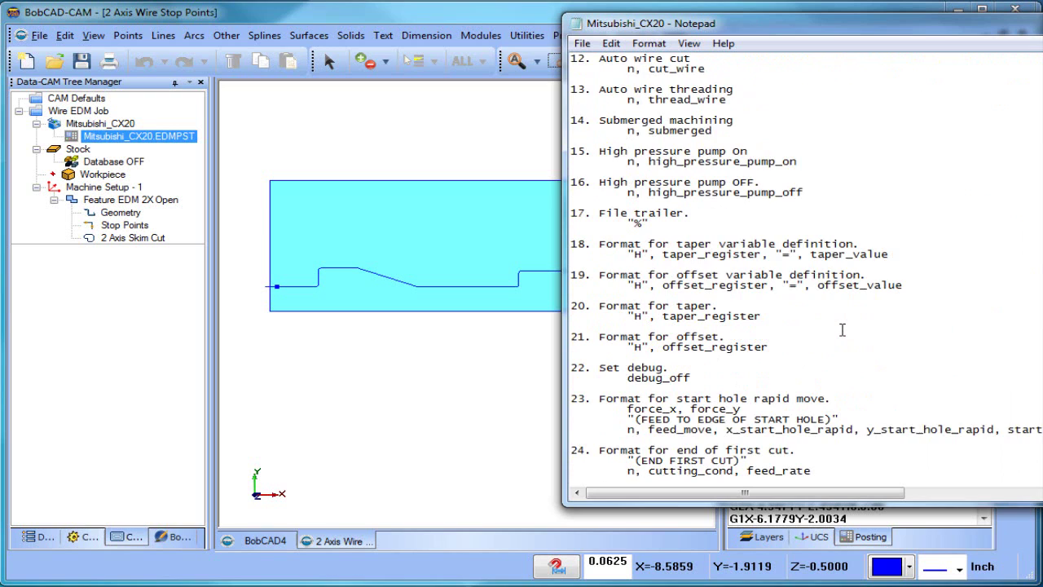
scroll(843, 329, "down", 1)
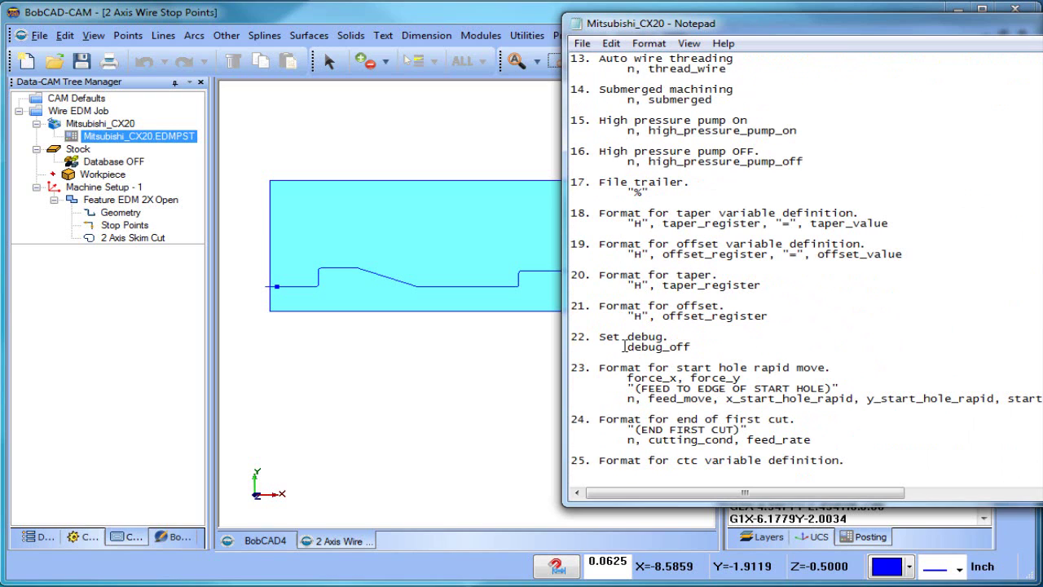
Change debug_off to debug_on under 22. Set debug and save the post file.
left_click_drag(574, 335, 689, 336)
left_click(699, 349)
key("BackSpace")
key("BackSpace")
left_click(582, 43)
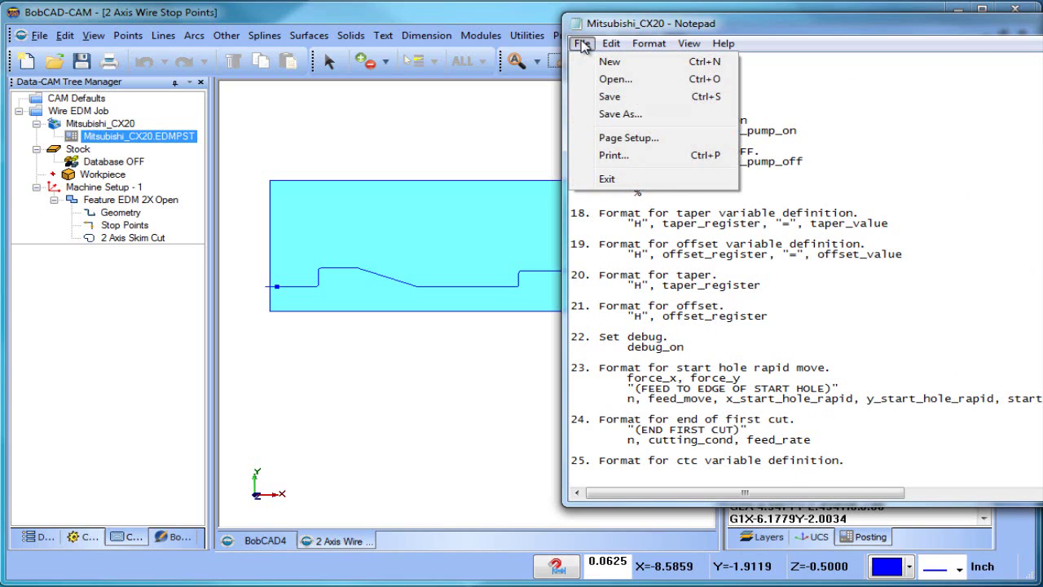
left_click(601, 96)
left_click(361, 122)
Re-post the Wire EDM Job and enlarge the Layer-UCS-Post Manager output panel.
right_click(81, 111)
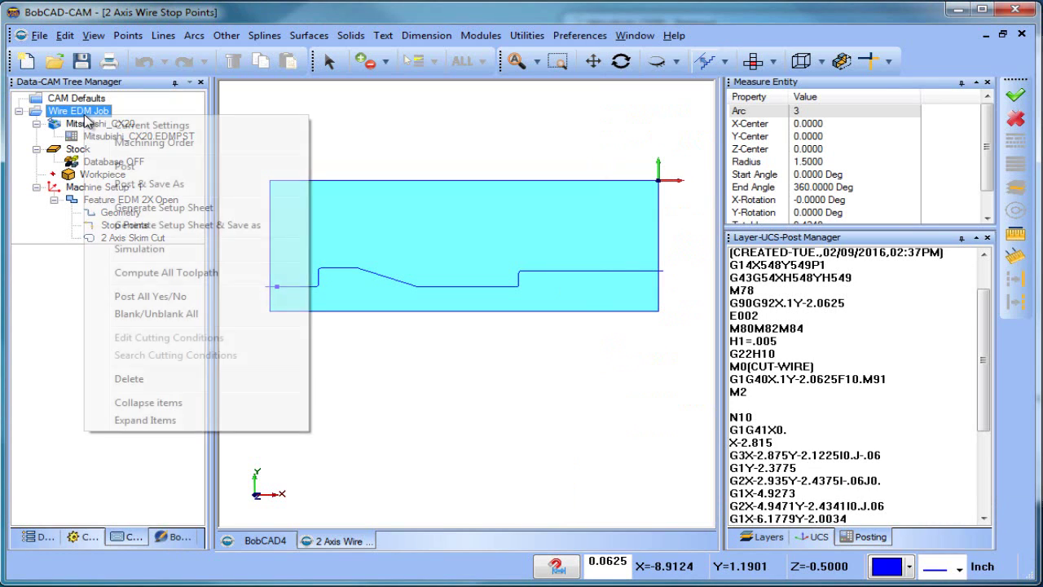
left_click(123, 163)
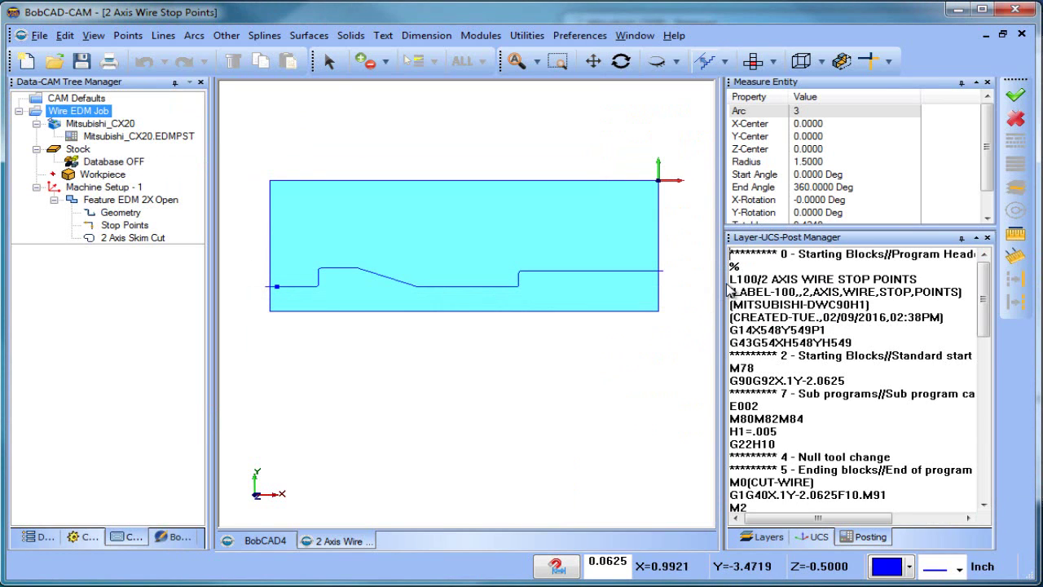
left_click_drag(603, 290, 601, 289)
left_click_drag(766, 234, 769, 143)
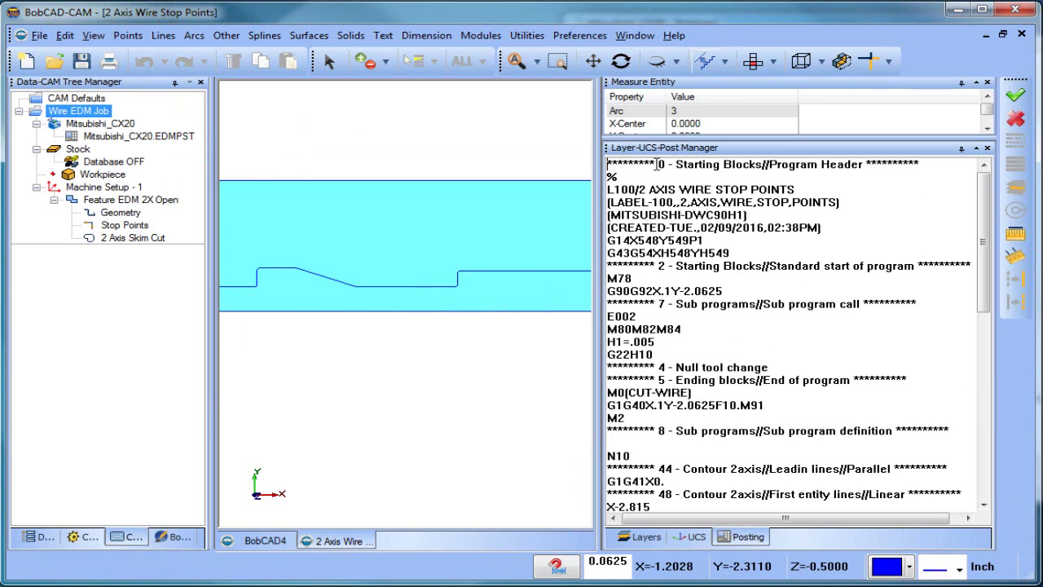
Inspect the debug labels in the output, such as Starting Blocks and 4 - Null tool change.
left_click_drag(657, 163, 766, 164)
left_click_drag(649, 265, 723, 266)
left_click_drag(650, 303, 727, 304)
scroll(714, 383, "down", 1)
left_click_drag(655, 330, 755, 330)
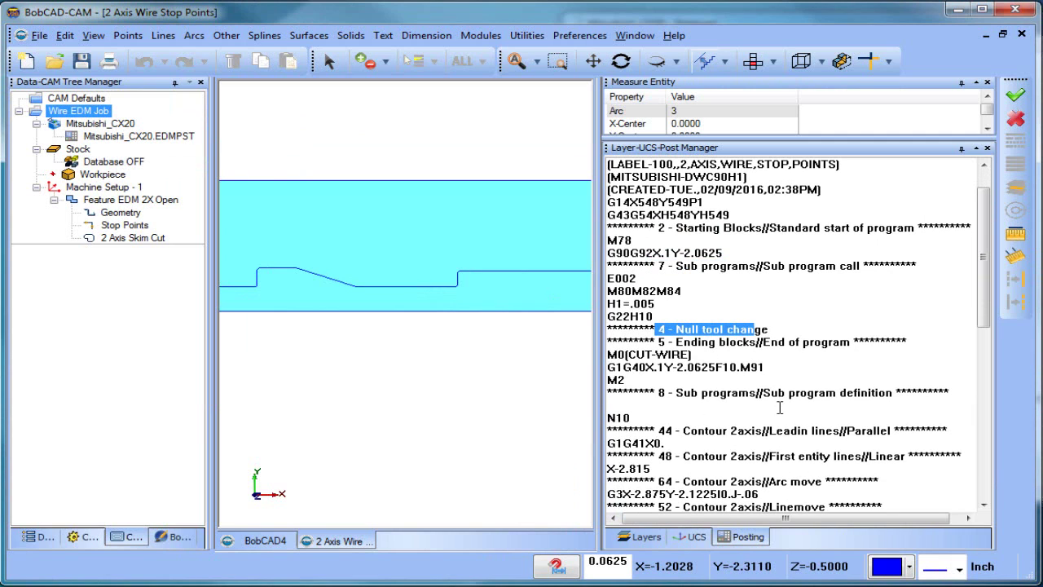
scroll(847, 354, "down", 1)
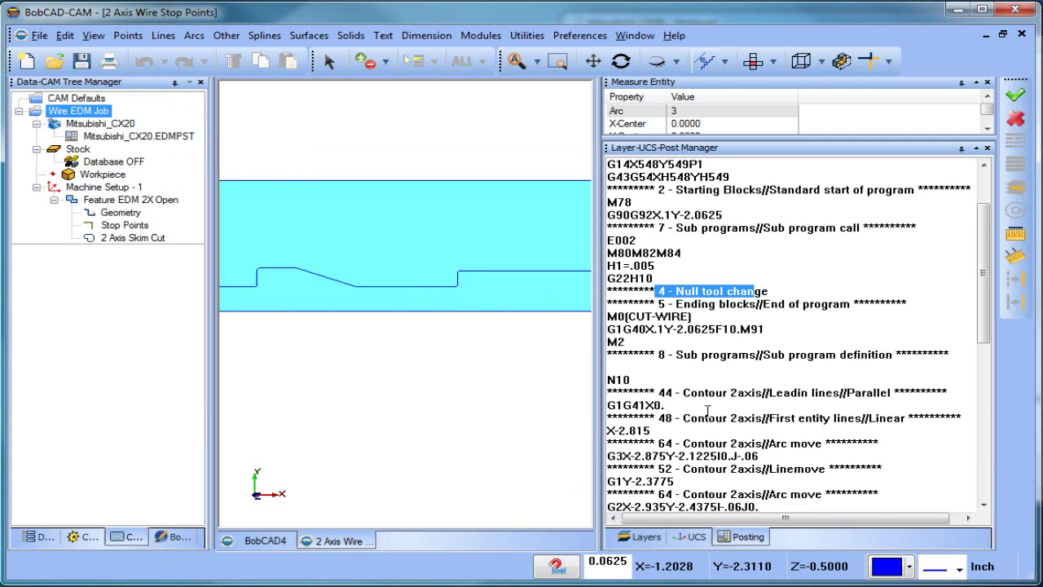
Find the 4. Null tool change heading in the Notepad post file.
key("alt+Tab")
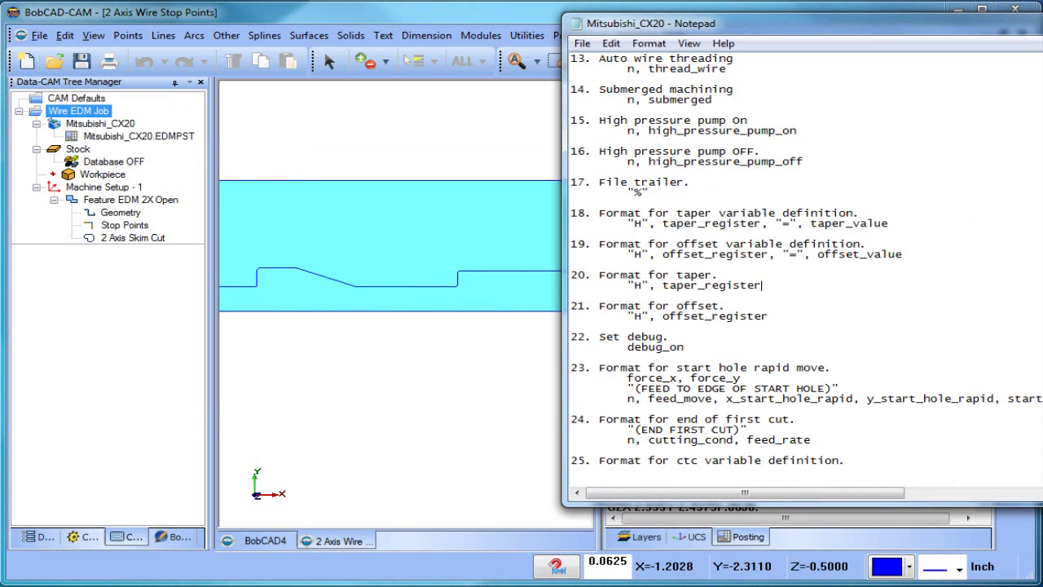
scroll(875, 319, "up", 9)
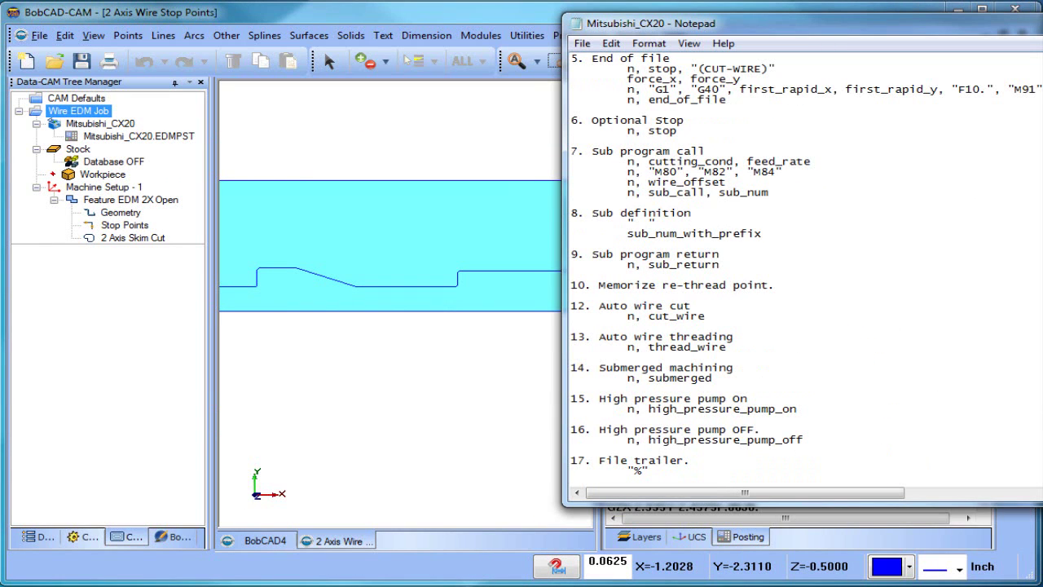
left_click(903, 295)
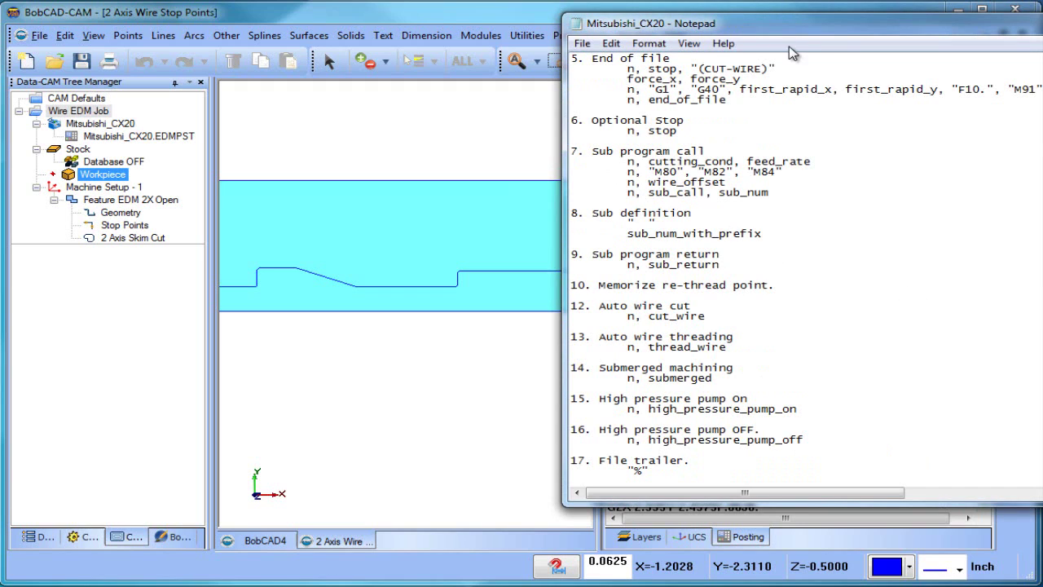
scroll(819, 304, "down", 2)
scroll(819, 300, "up", 5)
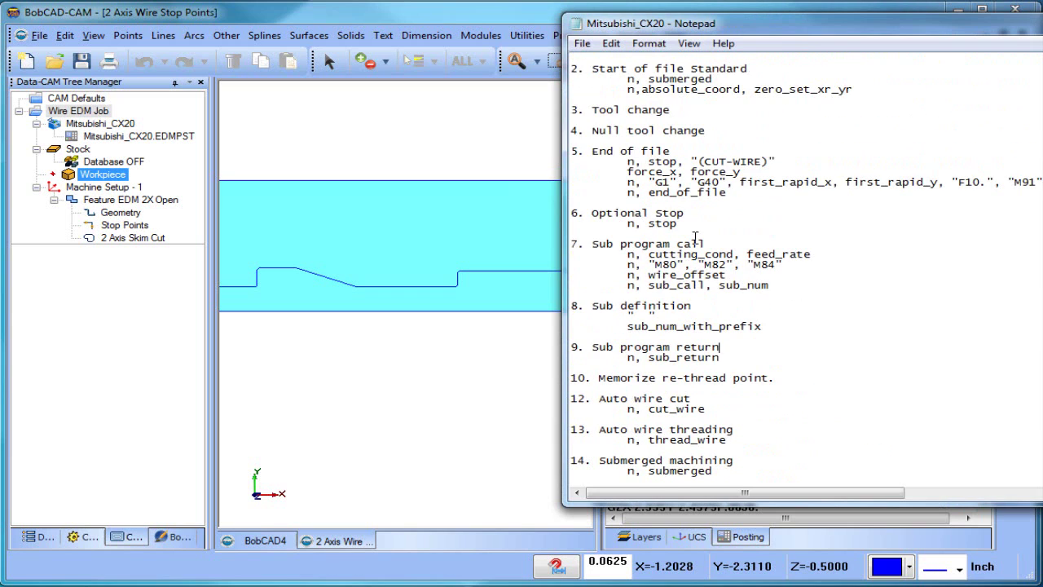
left_click_drag(575, 129, 739, 131)
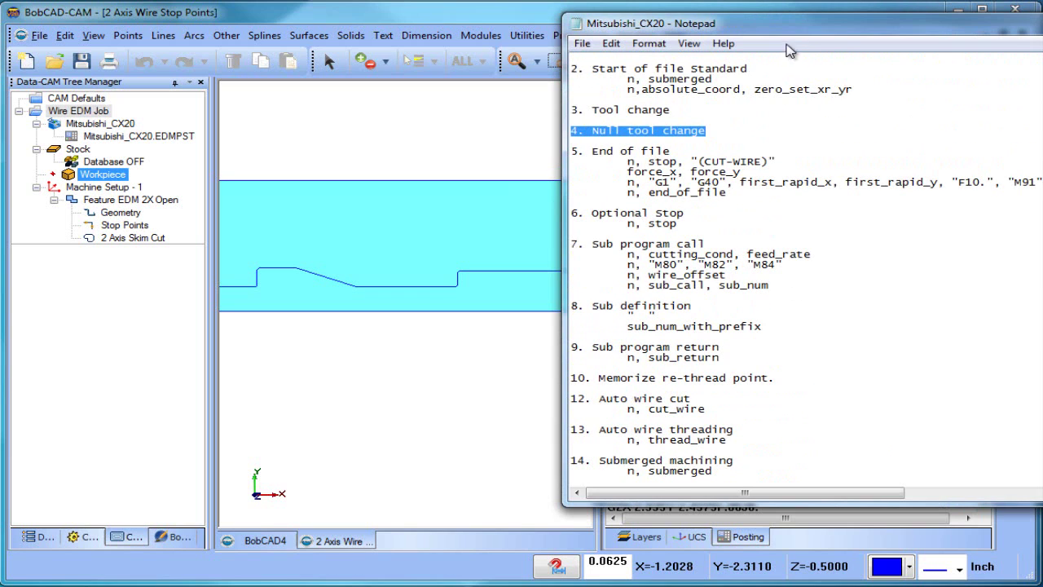
Compare that heading with the posted NC code, then place the caret at its end.
left_click_drag(798, 24, 744, 60)
left_click_drag(576, 59, 32, 52)
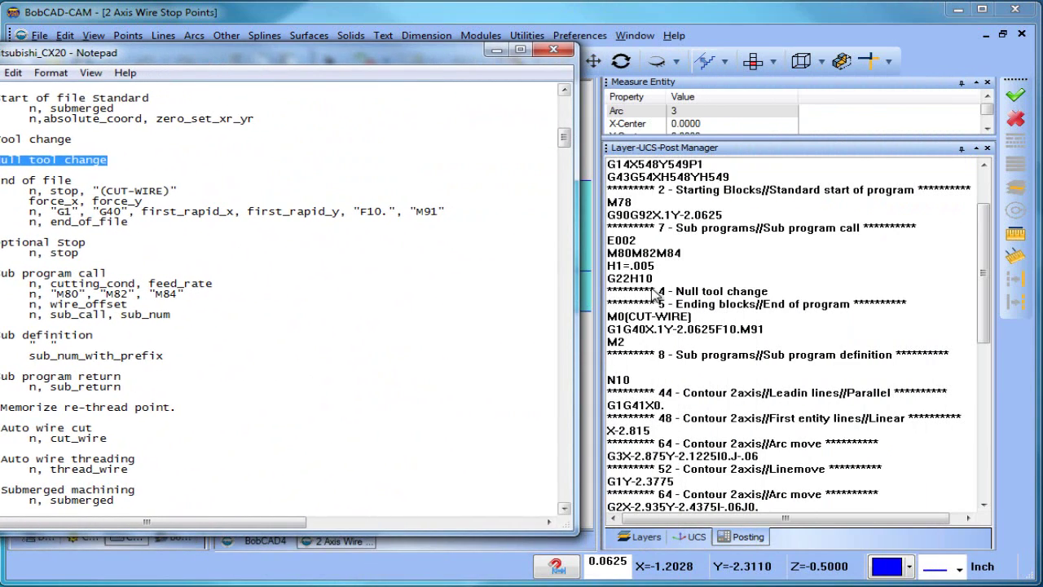
left_click(661, 299)
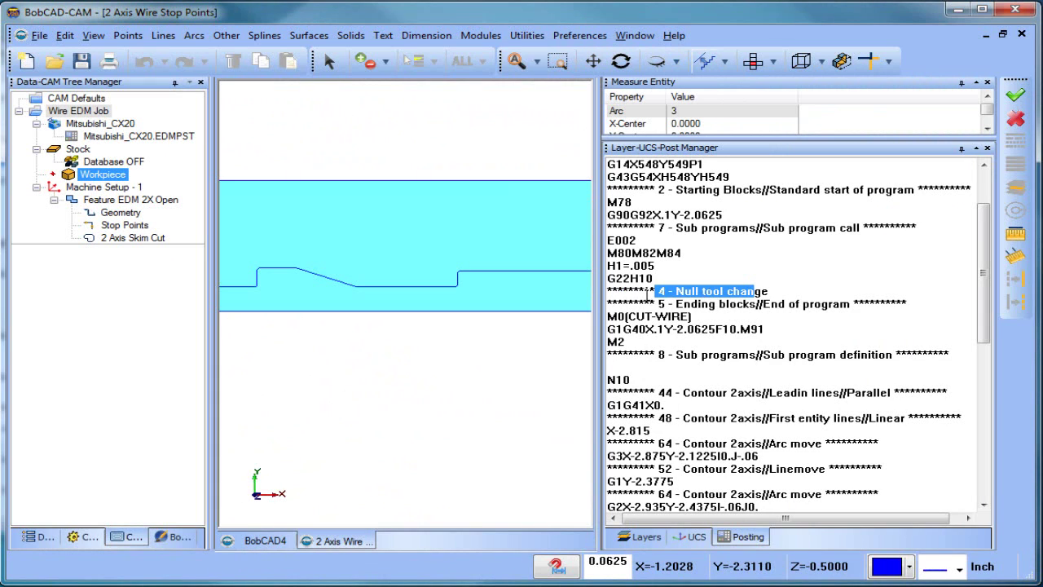
left_click(644, 291)
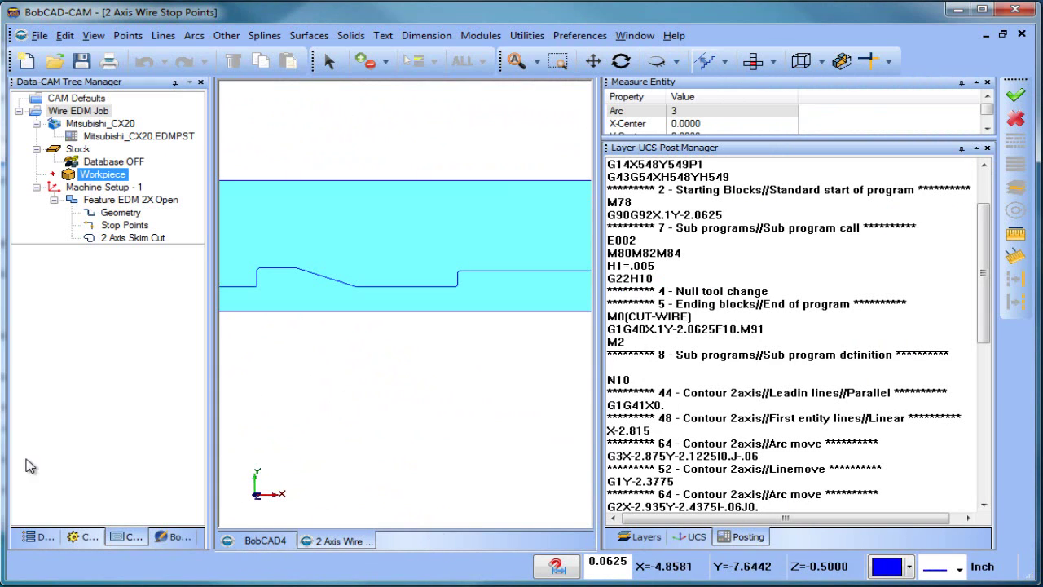
key("alt+Tab")
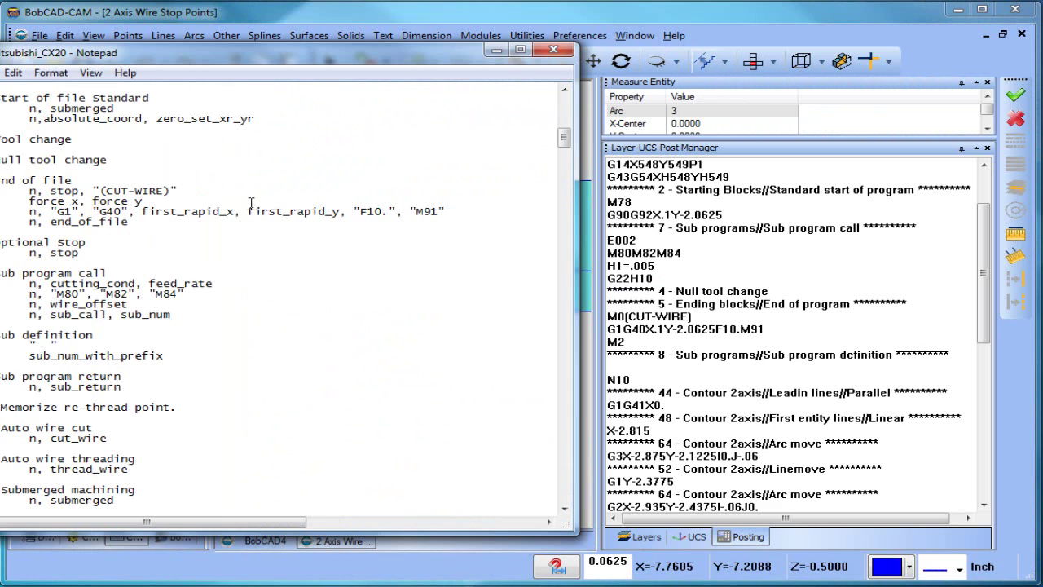
left_click_drag(325, 66, 467, 65)
left_click(269, 160)
Insert a 'sample code' line below 4. Null tool change and save the post file.
key("Return")
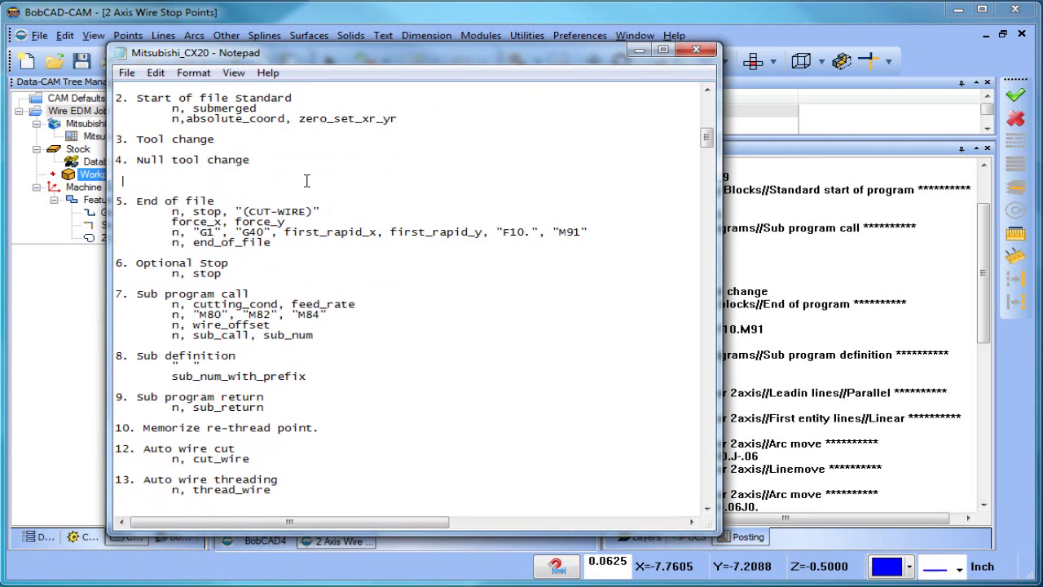
type("\"sample code\"")
left_click(127, 73)
left_click(153, 126)
left_click(90, 271)
left_click(78, 110)
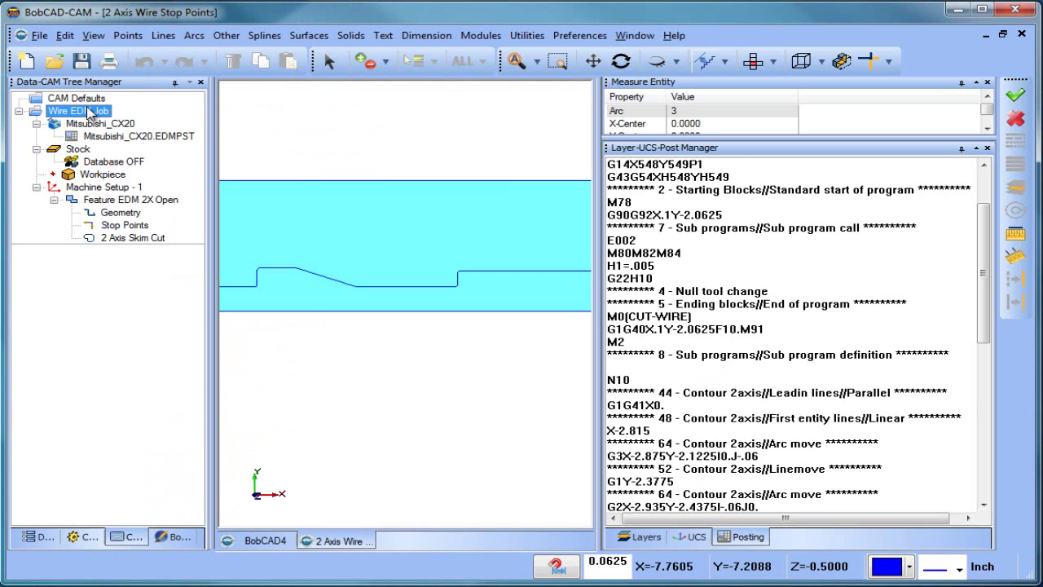
Re-post the Wire EDM Job and find the sample code line under Null tool change.
right_click(81, 110)
left_click(130, 159)
left_click(779, 352)
scroll(694, 343, "down", 1)
left_click_drag(693, 341, 606, 343)
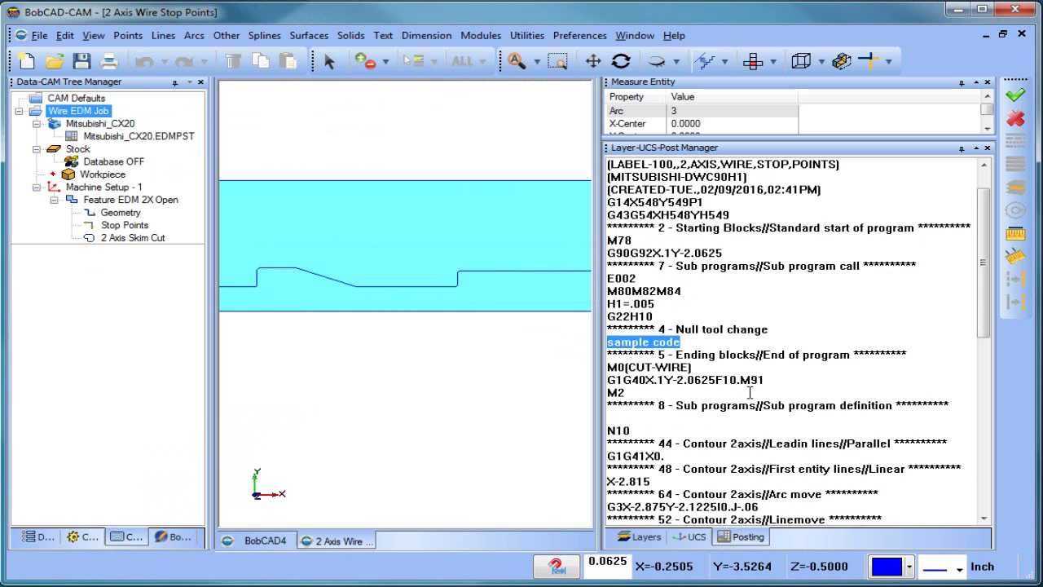
scroll(746, 379, "down", 1)
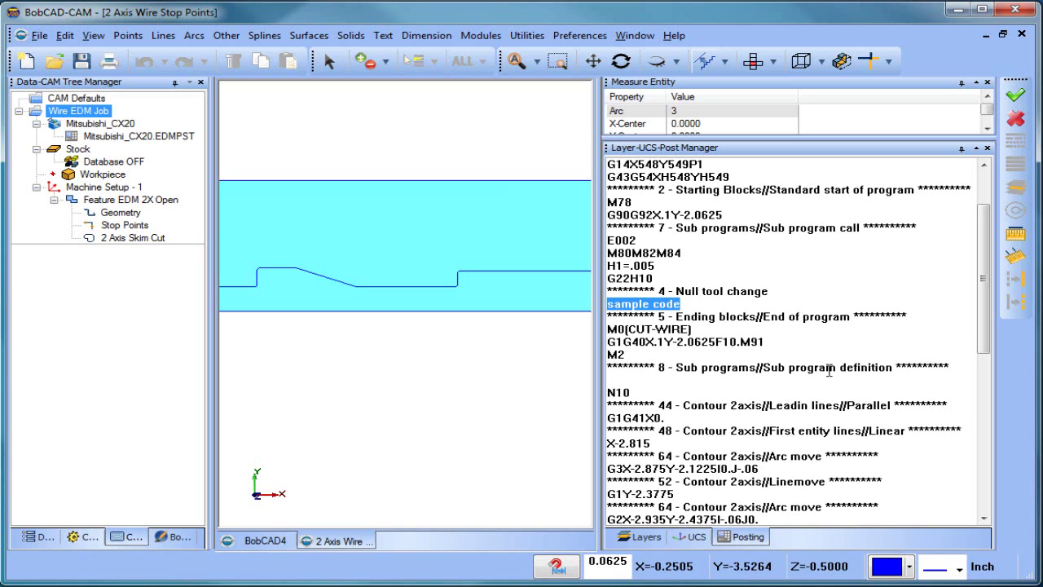
left_click(624, 330)
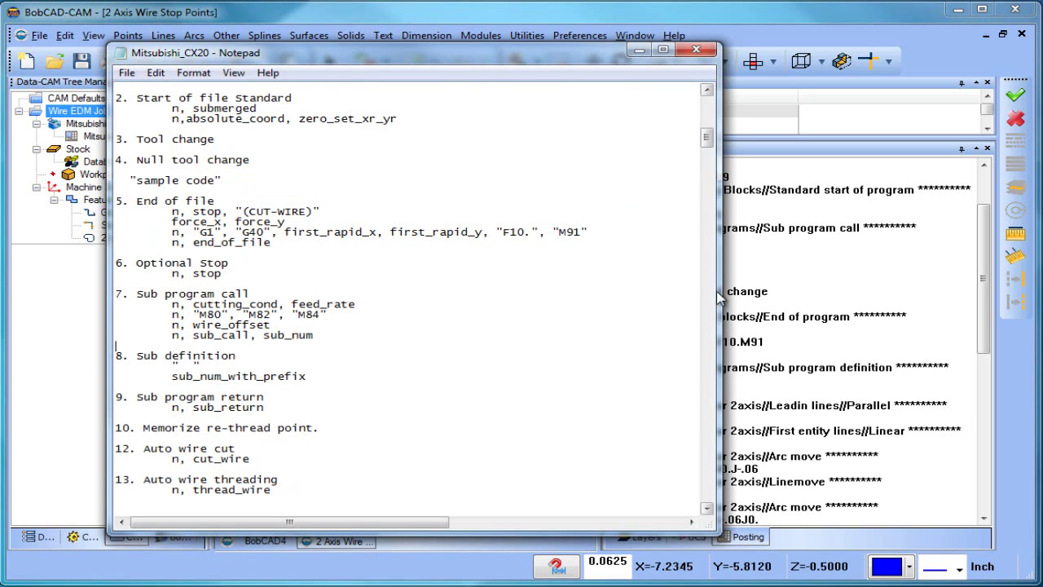
left_click_drag(717, 291, 584, 297)
left_click_drag(524, 296, 558, 296)
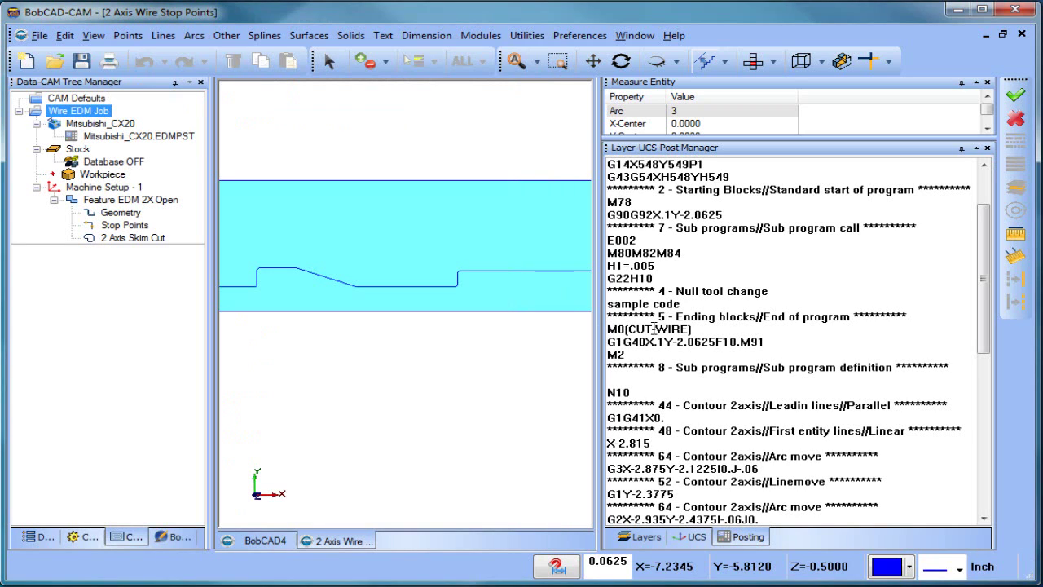
left_click(625, 328)
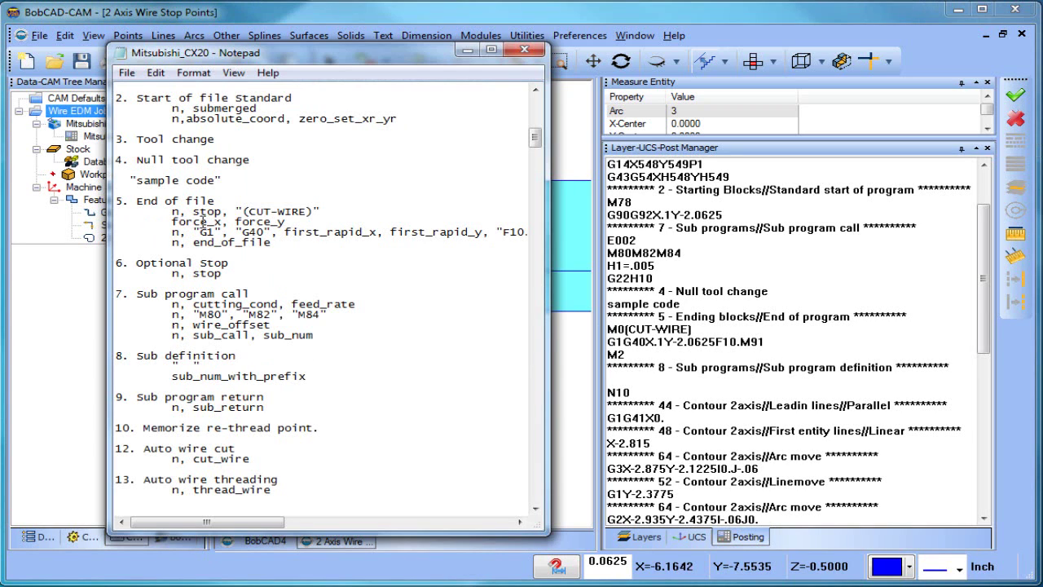
left_click_drag(171, 212, 362, 223)
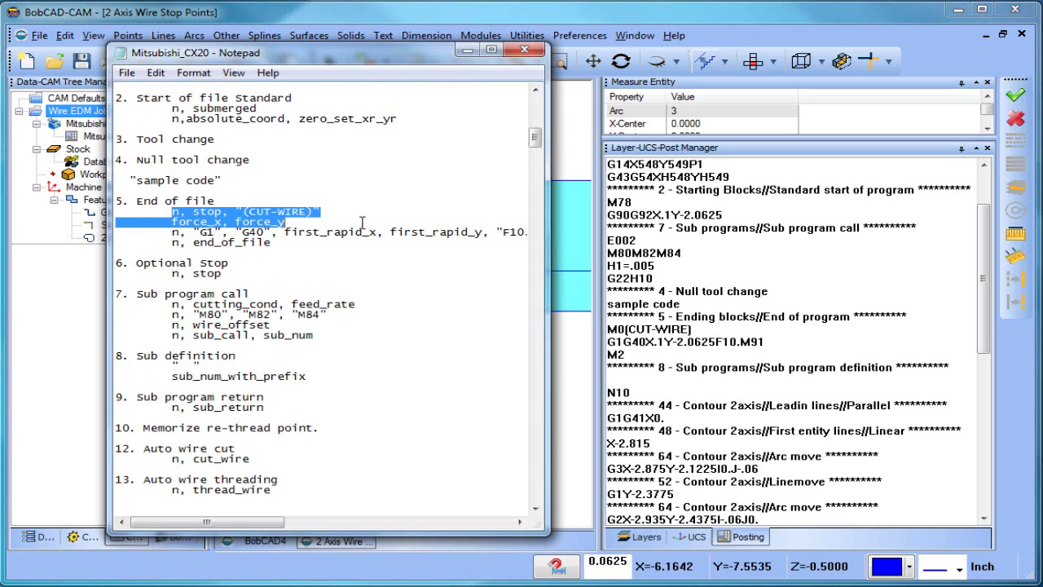
left_click(368, 284)
scroll(367, 286, "down", 20)
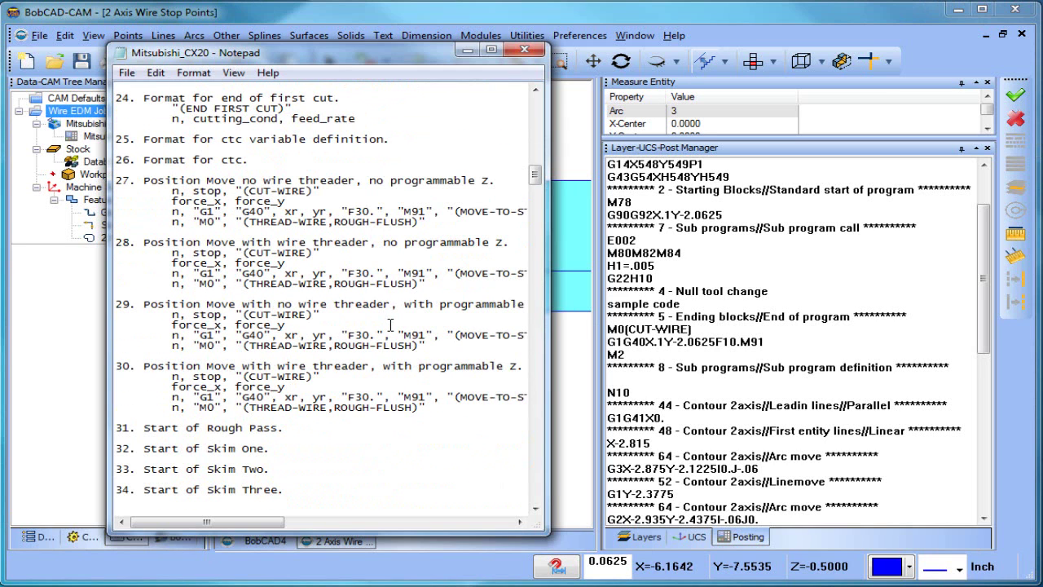
scroll(391, 324, "down", 4)
left_click_drag(236, 212, 423, 211)
left_click(448, 303)
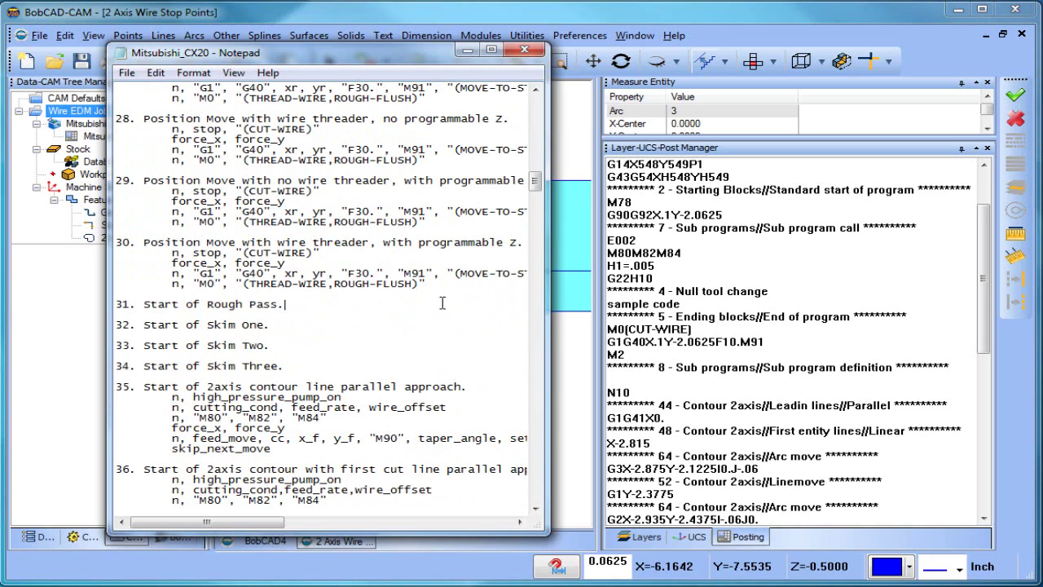
double_click(295, 213)
double_click(318, 212)
scroll(413, 349, "down", 15)
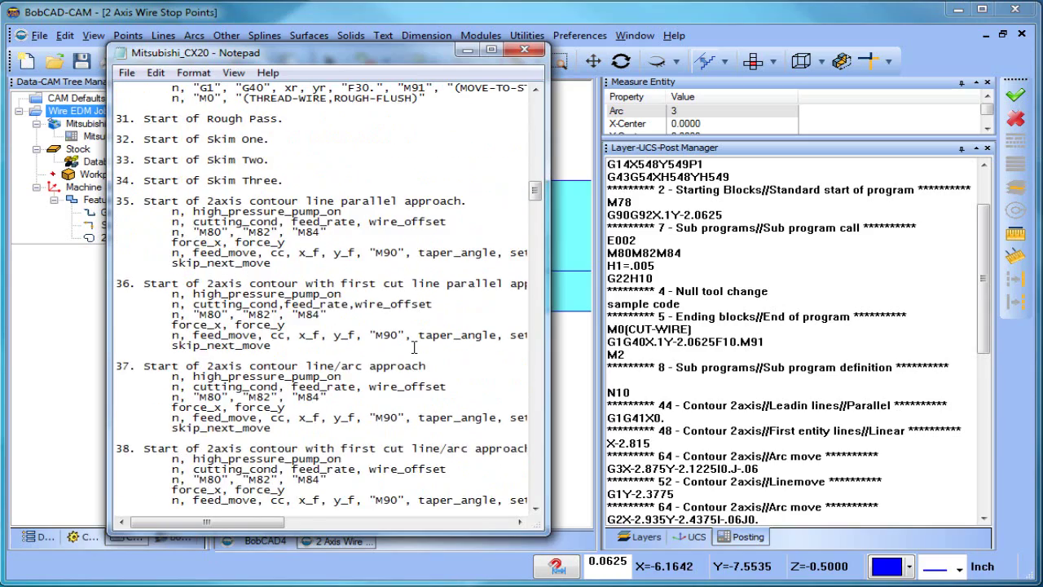
scroll(413, 347, "down", 20)
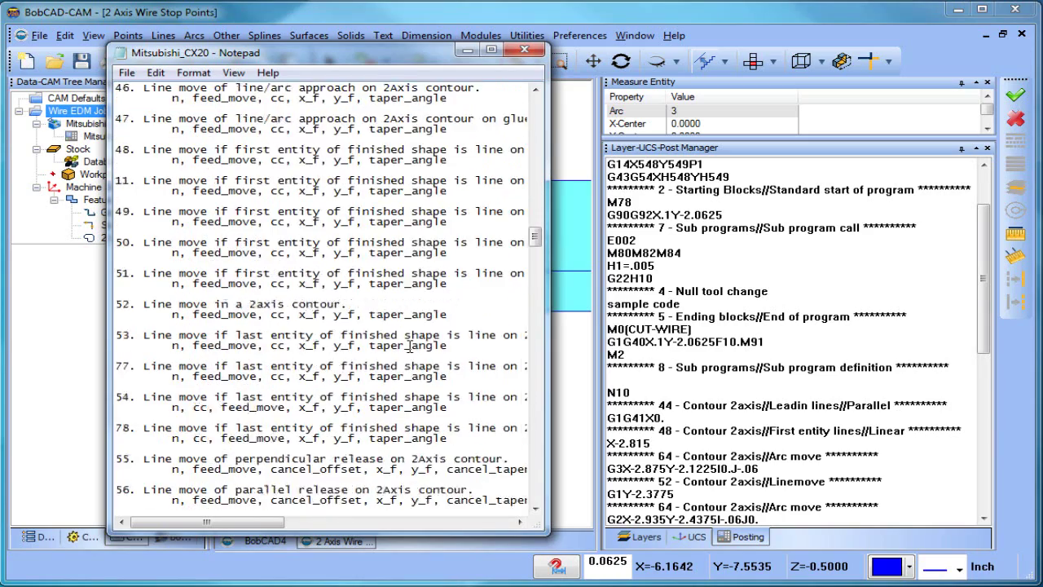
scroll(413, 346, "down", 20)
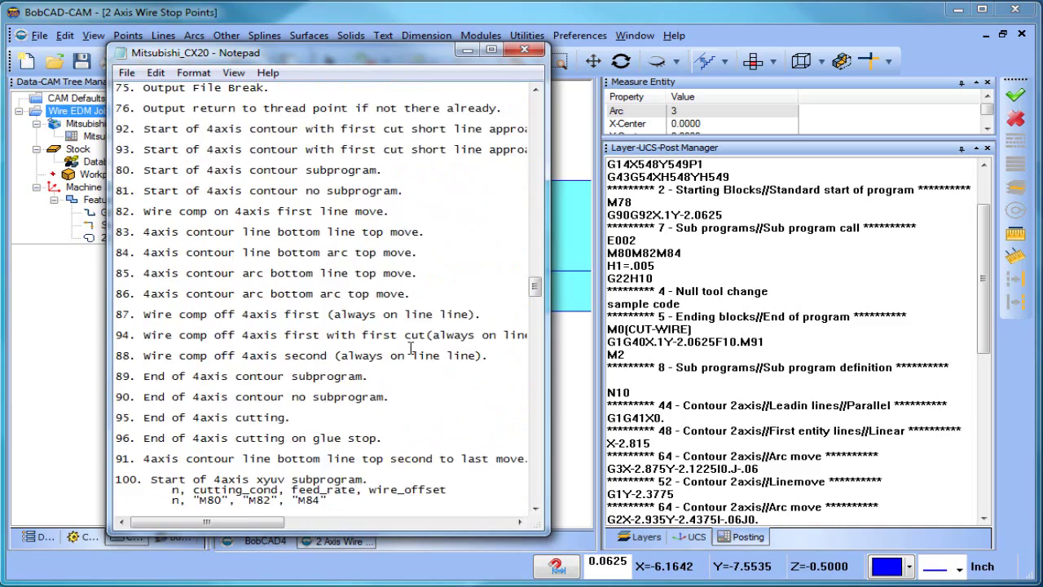
scroll(412, 349, "down", 20)
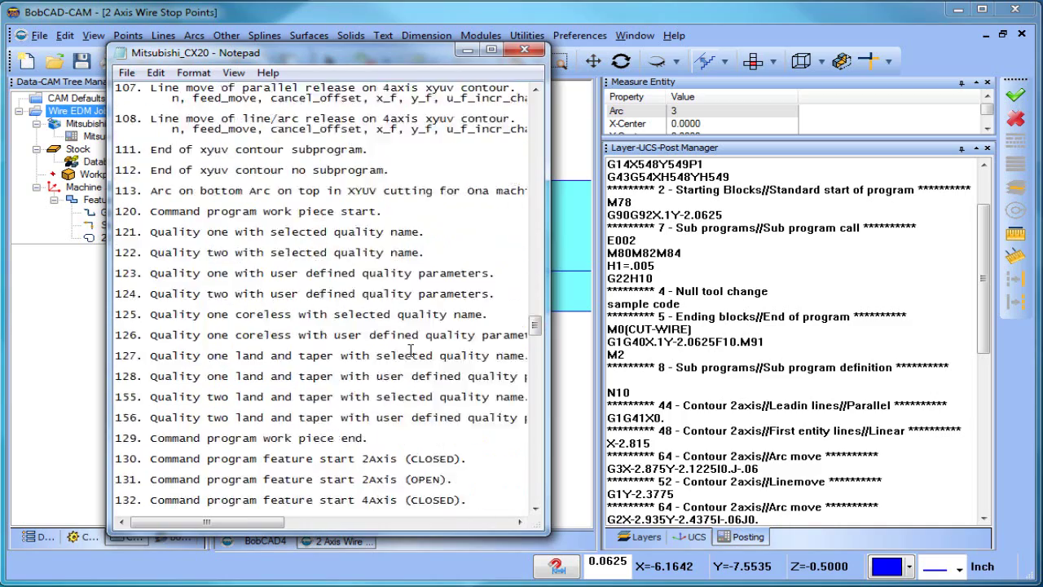
scroll(404, 360, "down", 5)
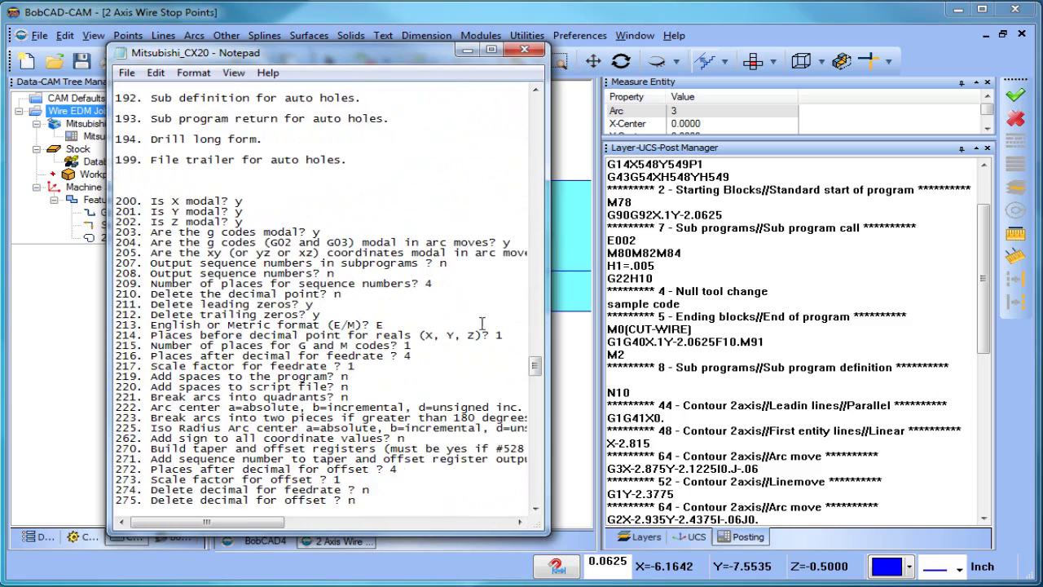
left_click_drag(547, 279, 751, 279)
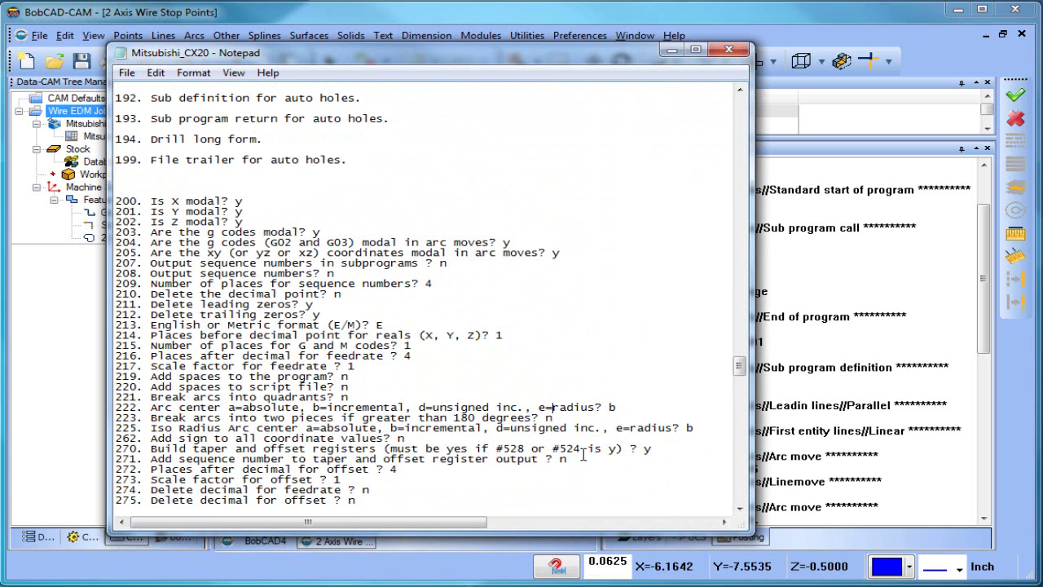
Delete the 'sample code' line from the Null tool change block.
scroll(657, 440, "down", 9)
scroll(636, 422, "up", 14)
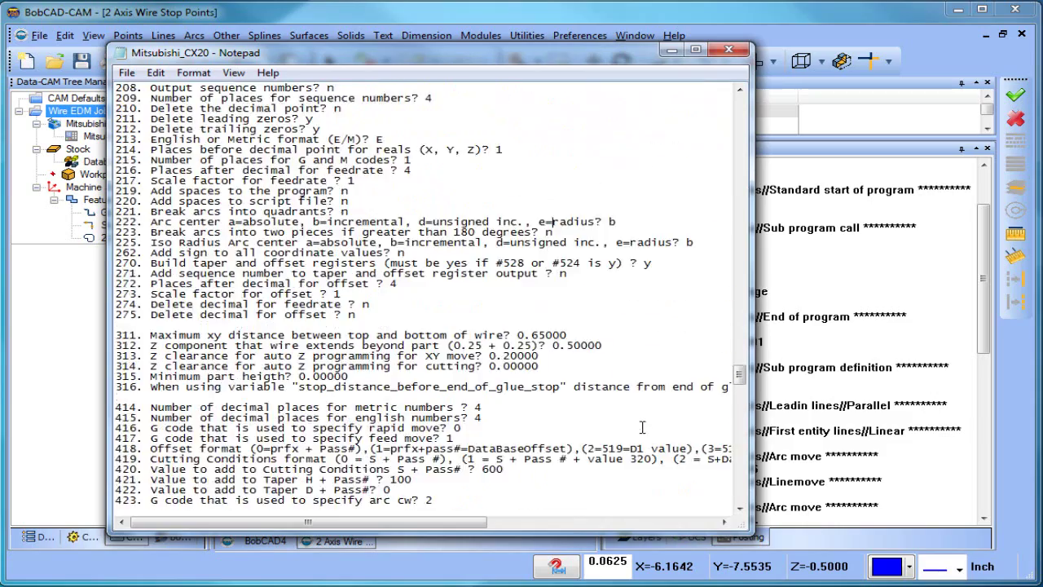
scroll(652, 422, "up", 6)
left_click_drag(740, 346, 743, 138)
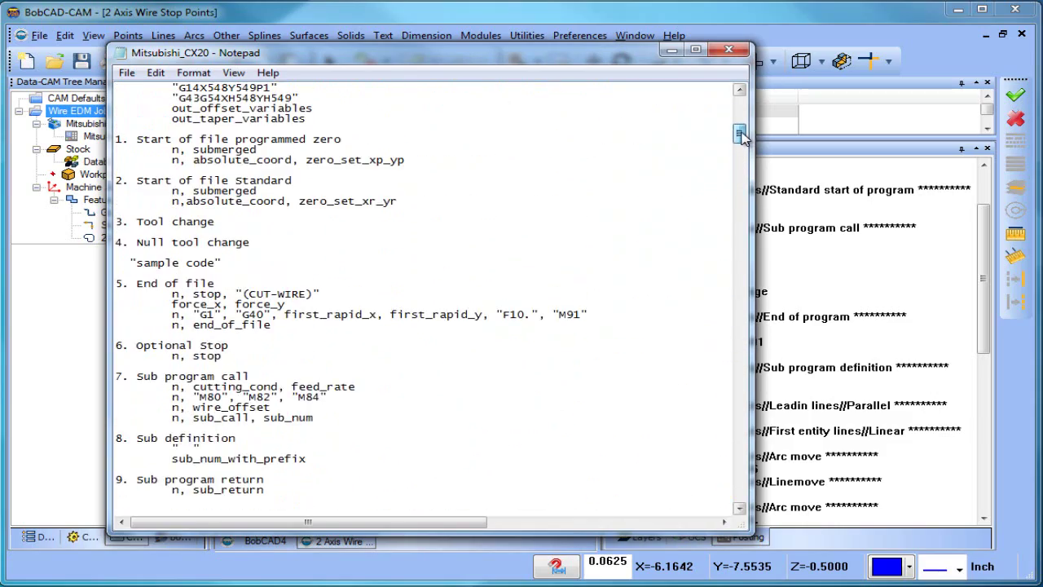
left_click_drag(124, 264, 253, 263)
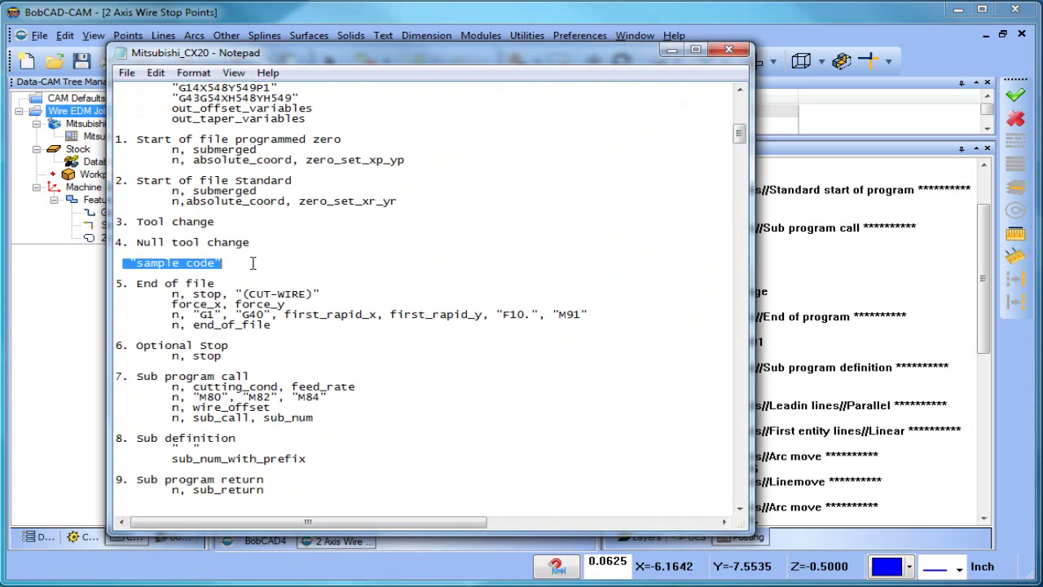
key("Delete")
Change debug_on back to debug_off under 22. Set debug and save the post file.
scroll(254, 345, "down", 15)
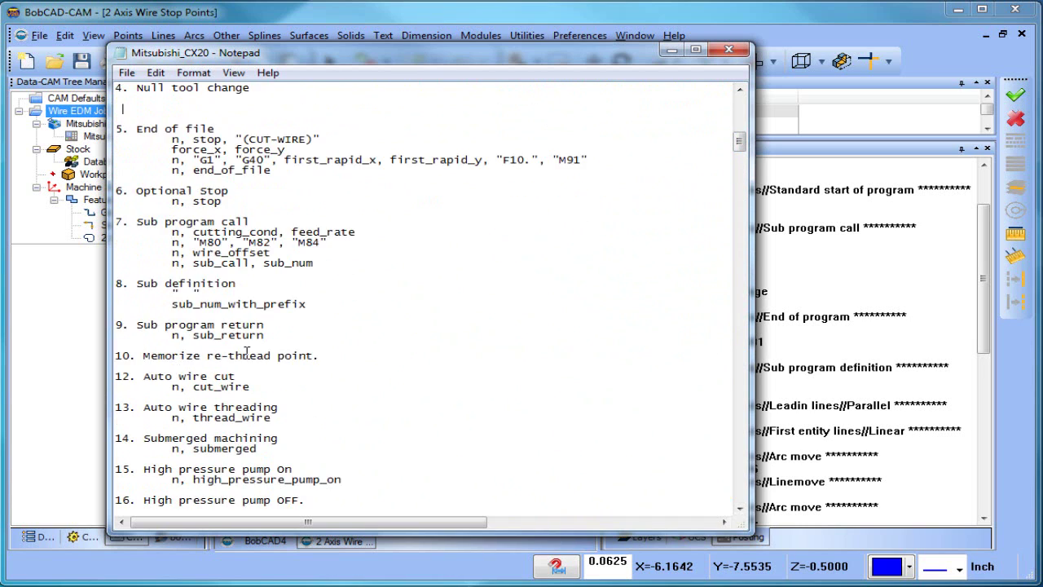
left_click(233, 418)
key("BackSpace")
type("ff")
left_click(126, 72)
left_click(149, 129)
left_click(78, 111)
Re-post the Wire EDM Job and review the regenerated NC code down to the closing %.
right_click(82, 111)
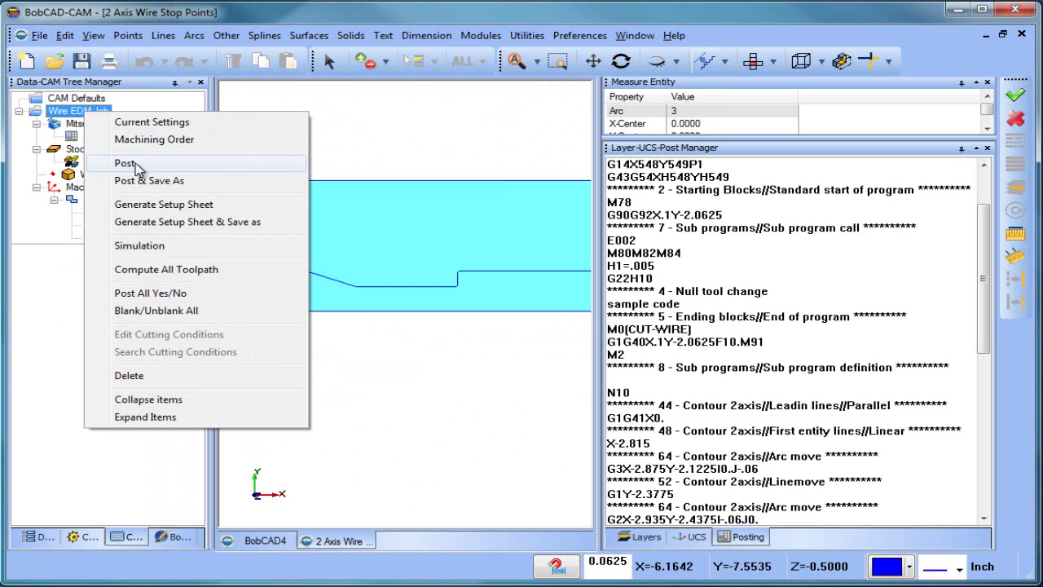
left_click(135, 161)
scroll(810, 326, "down", 3)
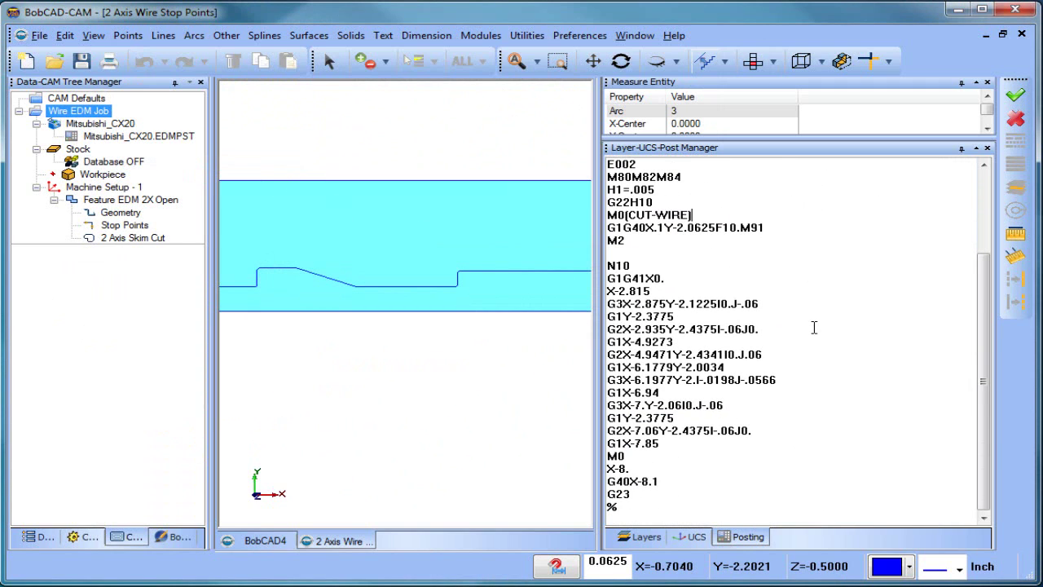